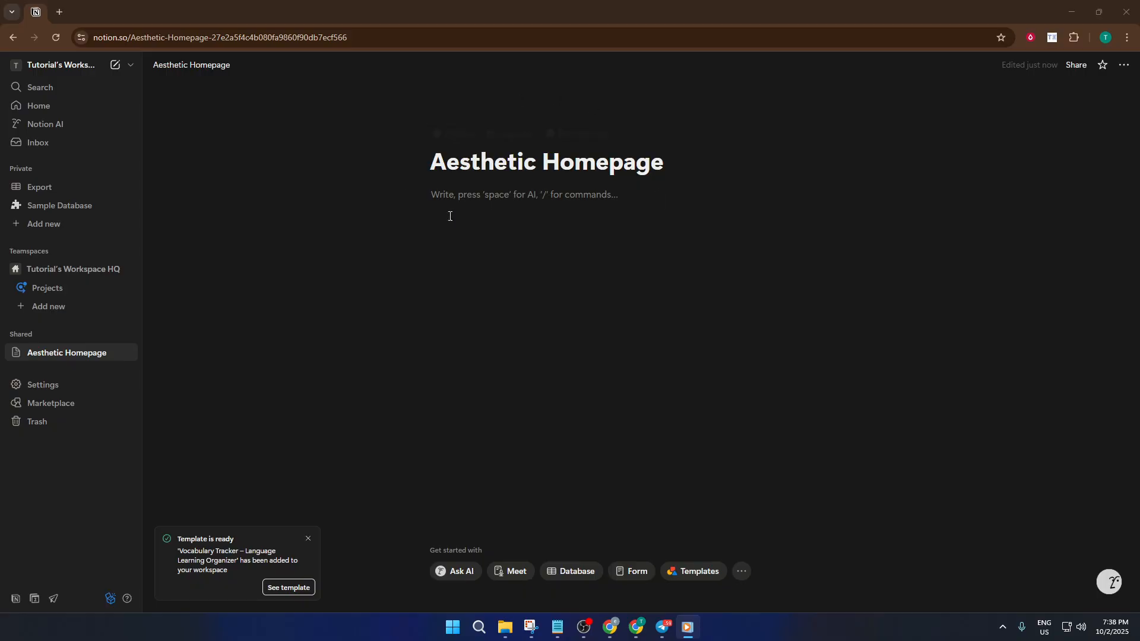
triple_click(547, 168)
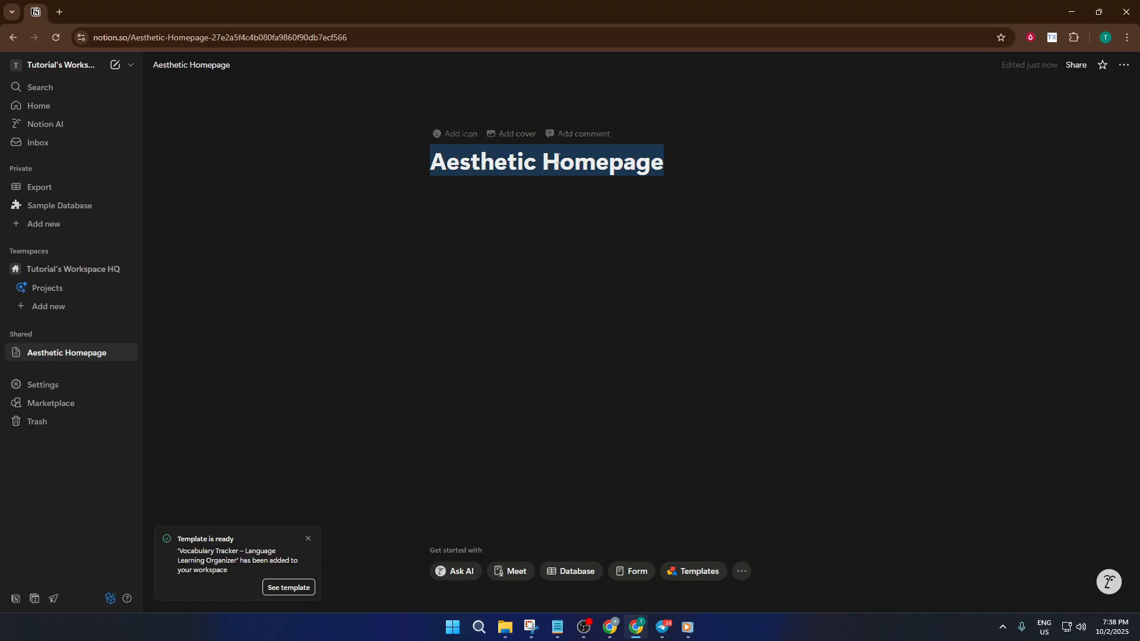
text(H)
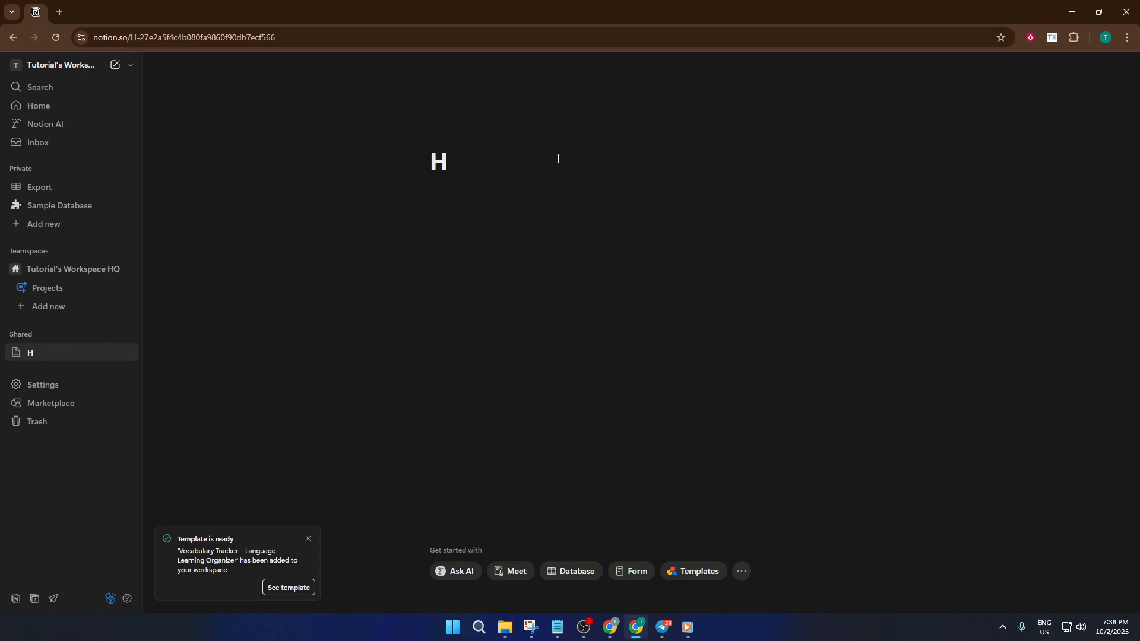
key(ctrl+z)
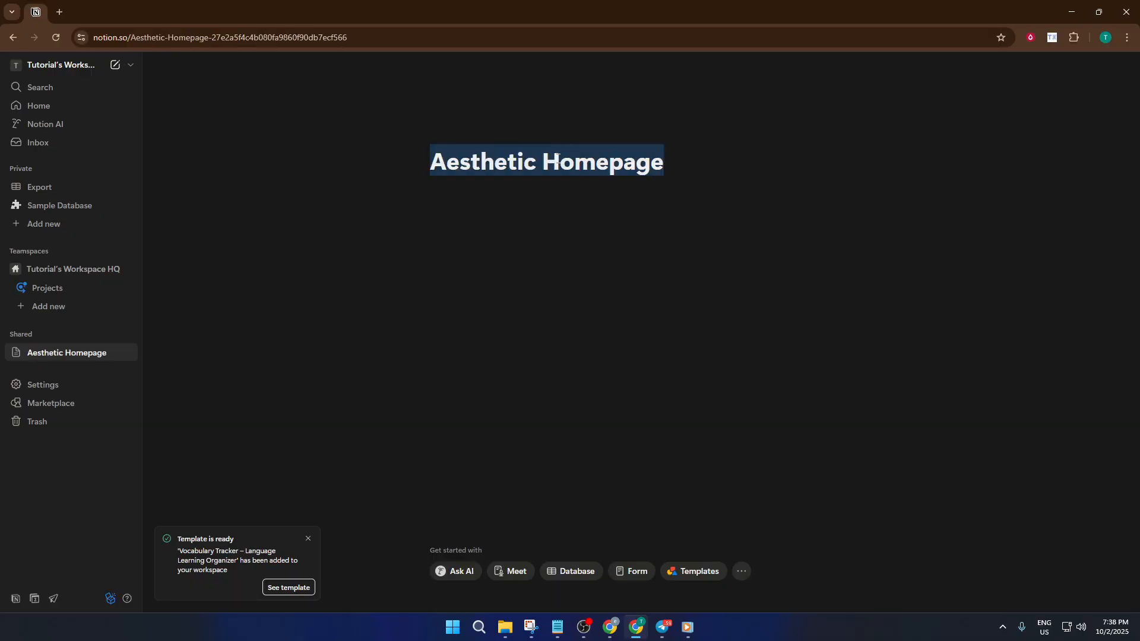
click(499, 236)
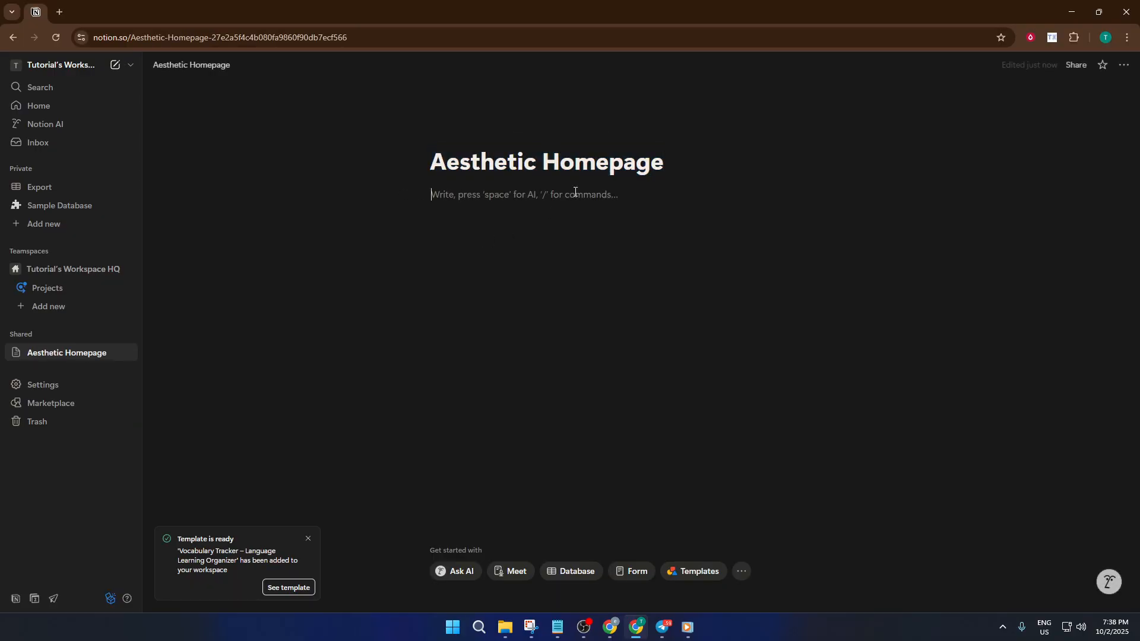
Retitle the page "Aesthetic Home Page", with Home and Page as separate words
click(506, 169)
key(Left)
key(Left)
key(Left)
key(Left)
key(ctrl+Right)
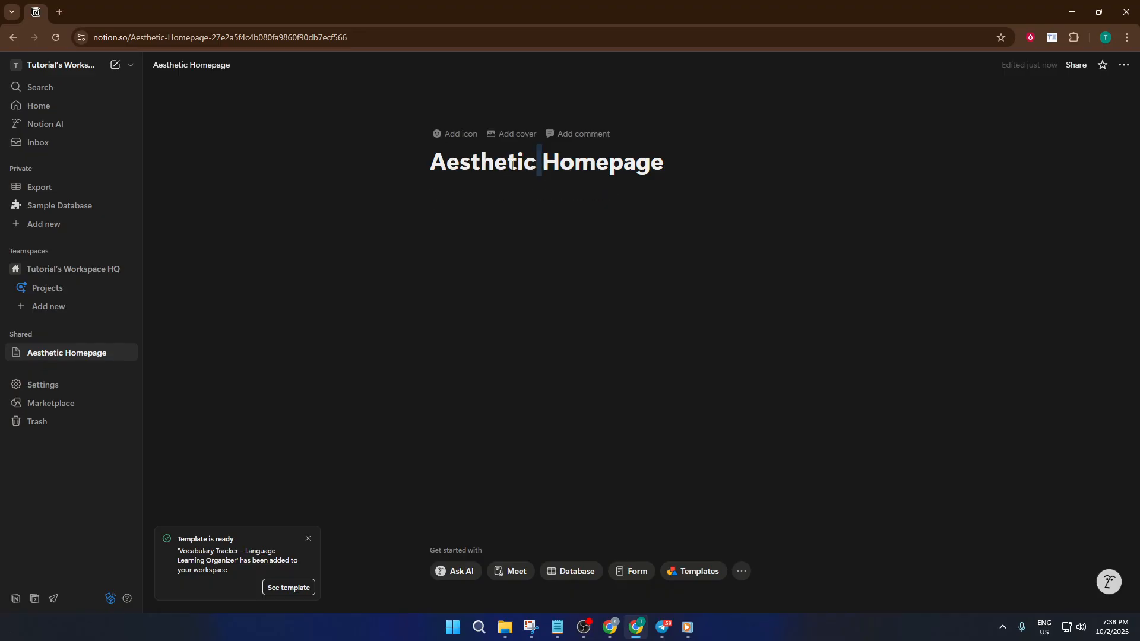
key(ctrl+shift+Left)
key(Left)
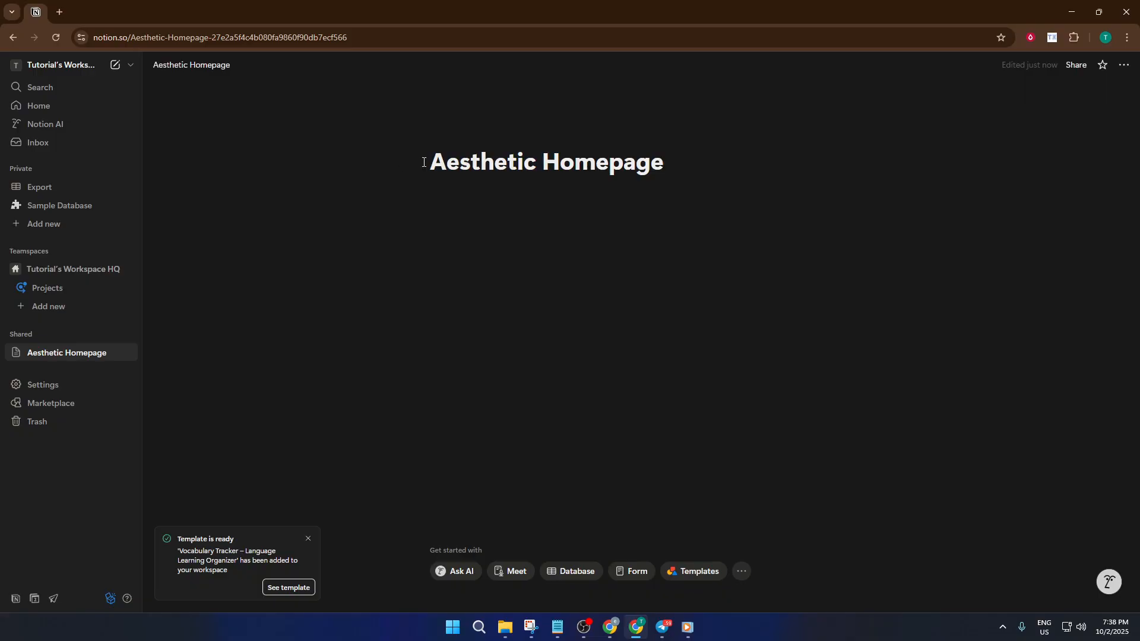
click(558, 162)
click(664, 166)
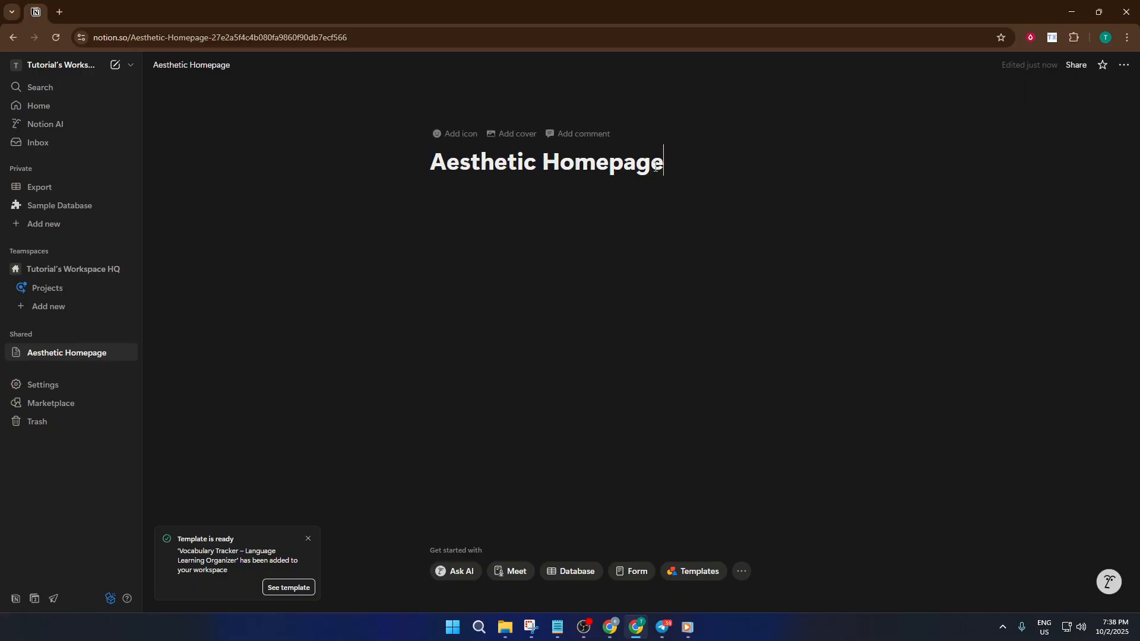
drag(664, 165, 610, 166)
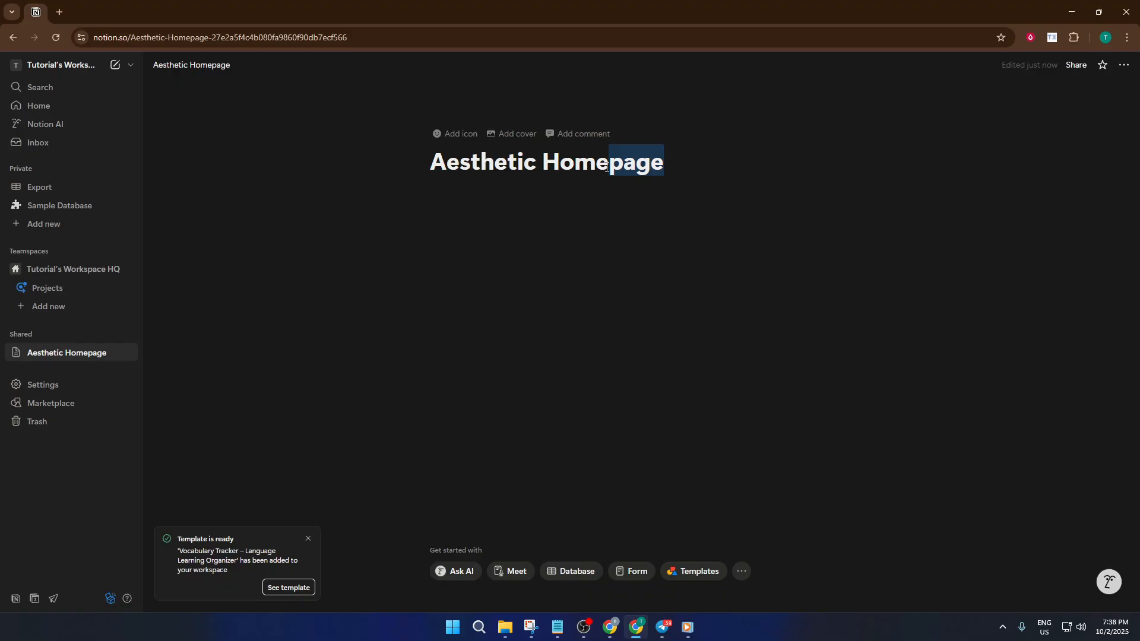
key(BackSpace)
text(P)
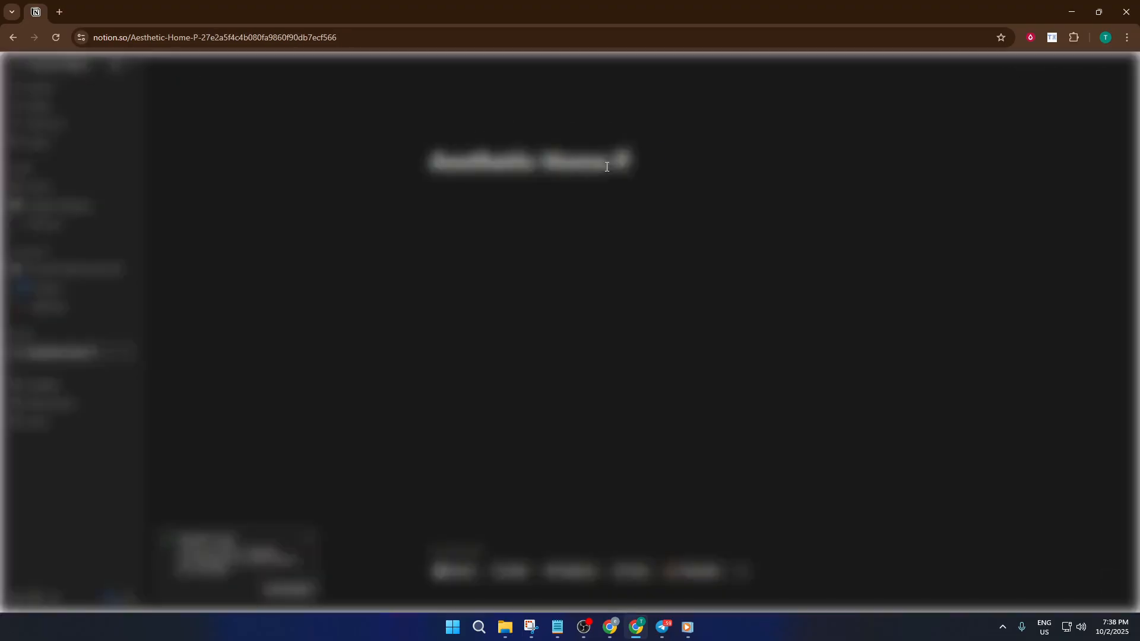
text(age)
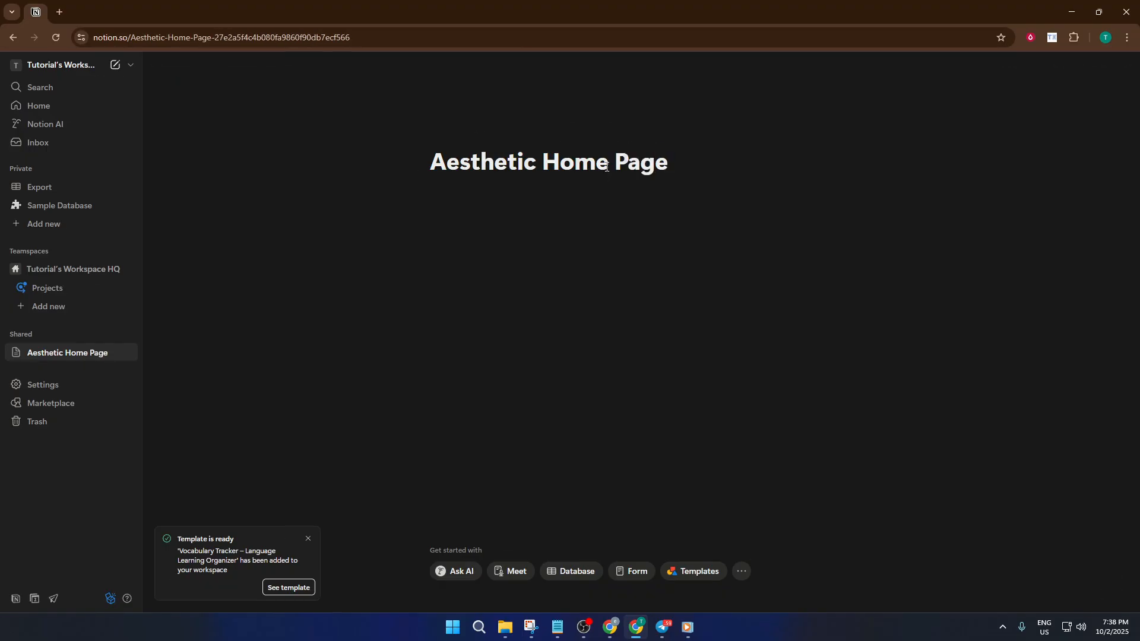
key(Return)
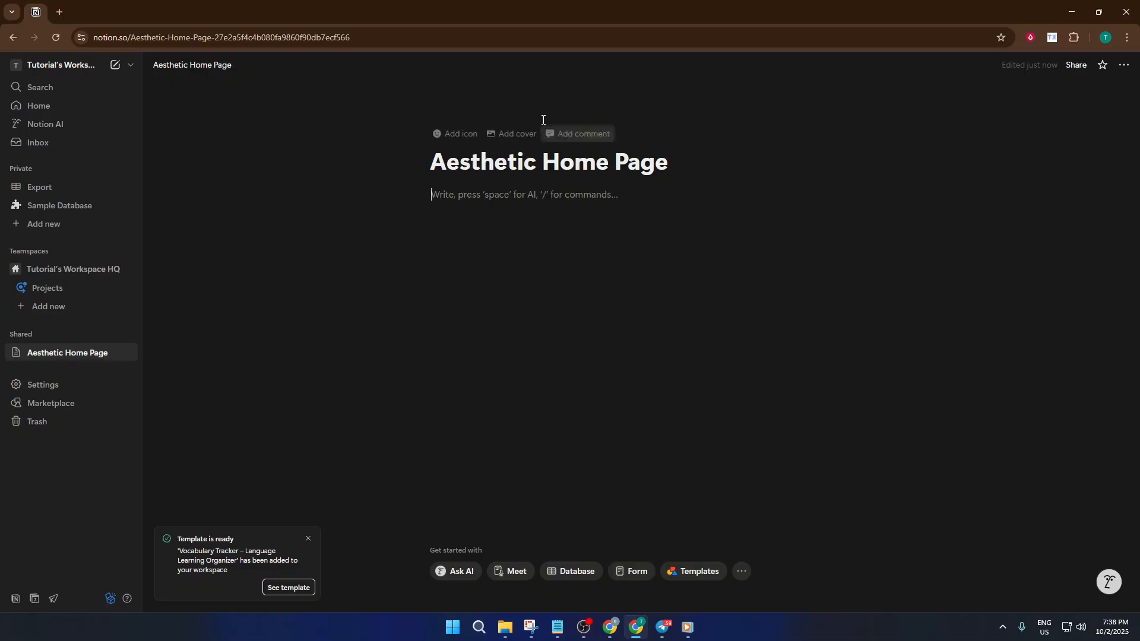
Add a cover to the page and change it to the pink and blue starry galaxy image from Unsplash
click(514, 135)
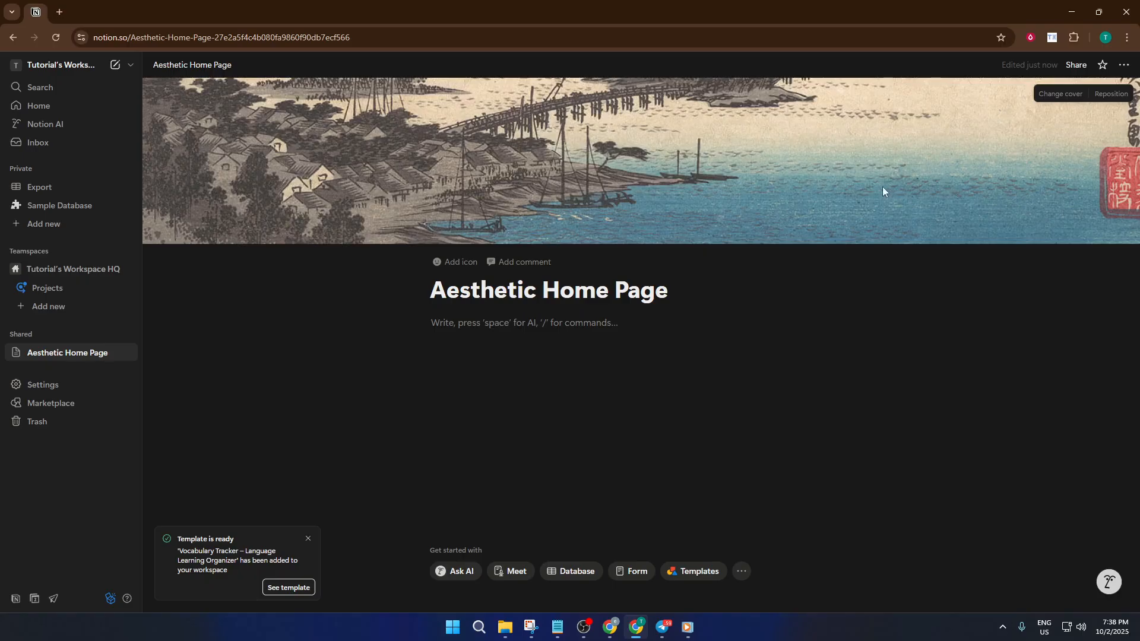
click(1056, 93)
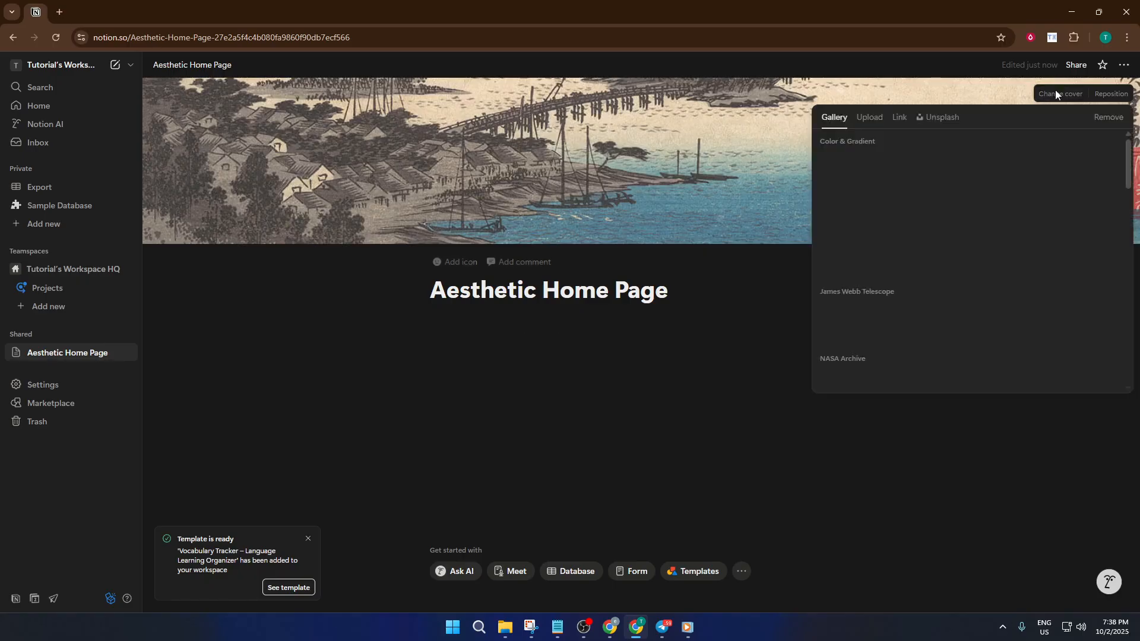
scroll(1035, 234, down, 4)
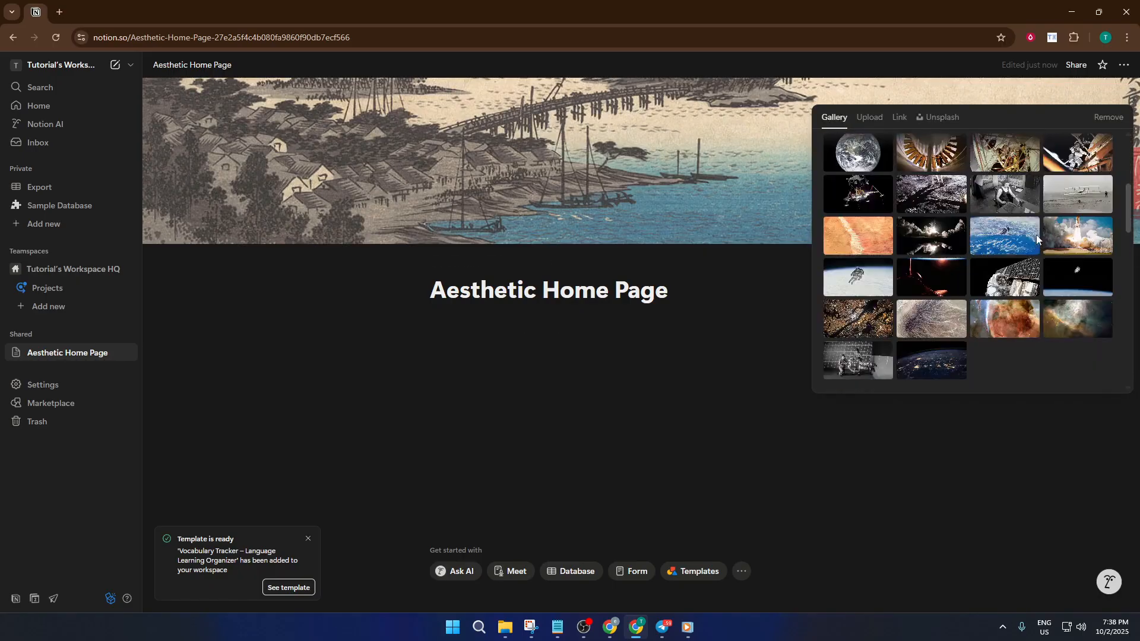
click(944, 121)
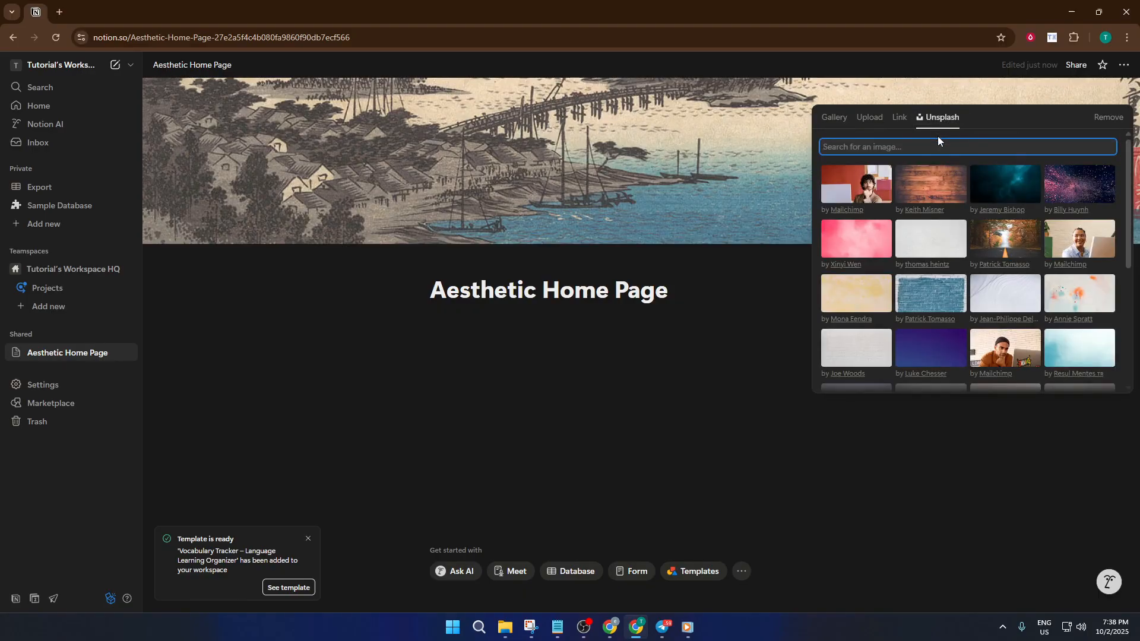
click(1079, 192)
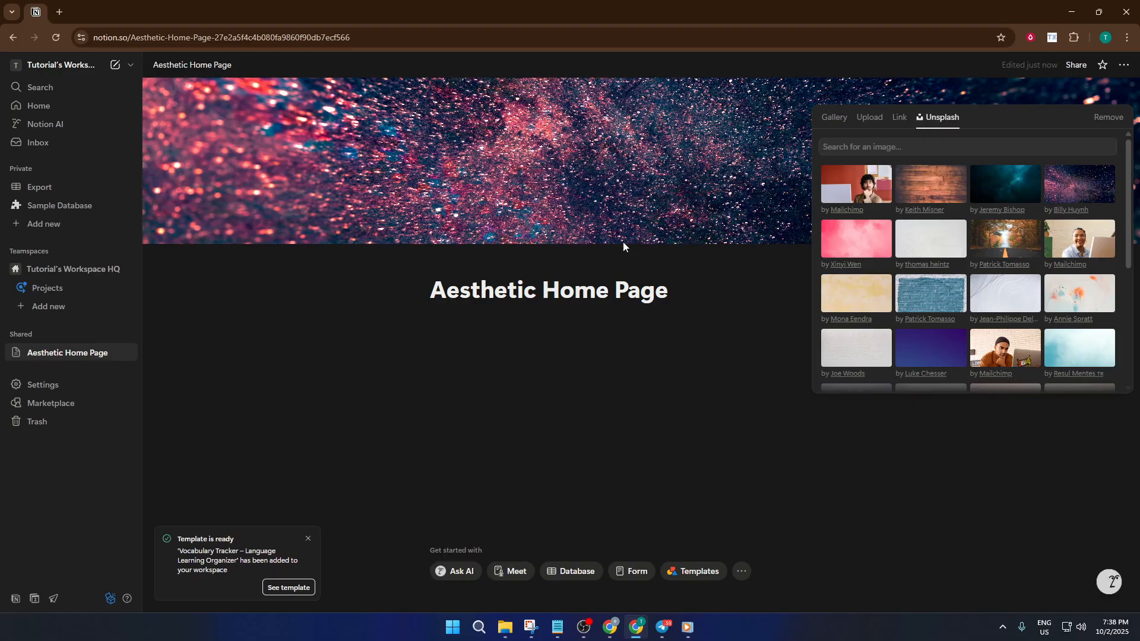
scroll(1048, 301, down, 5)
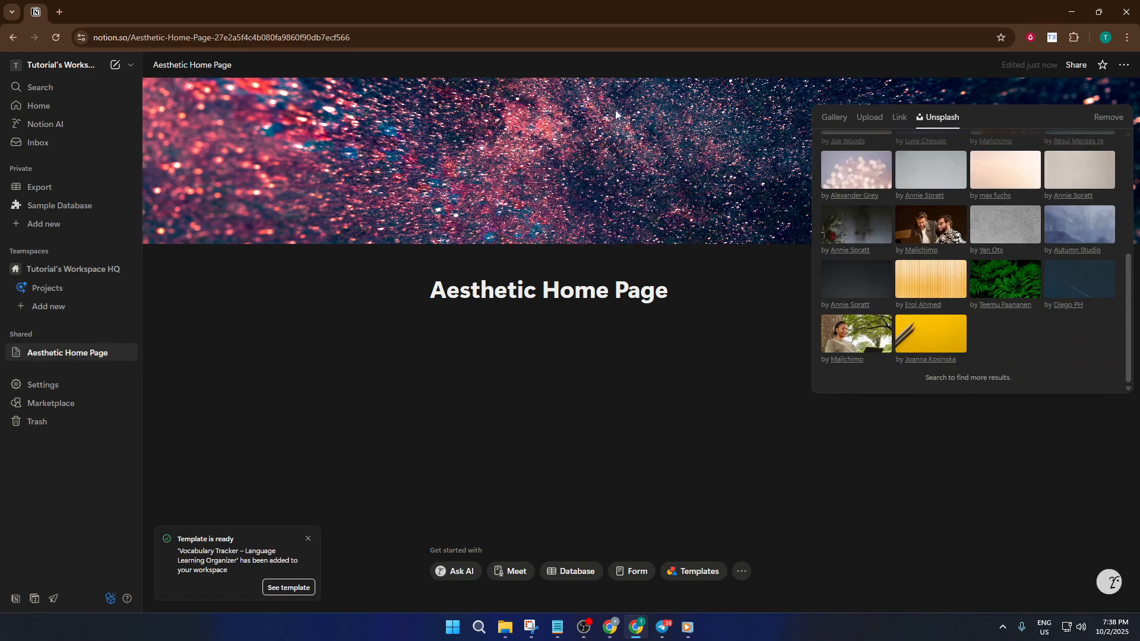
scroll(831, 226, up, 5)
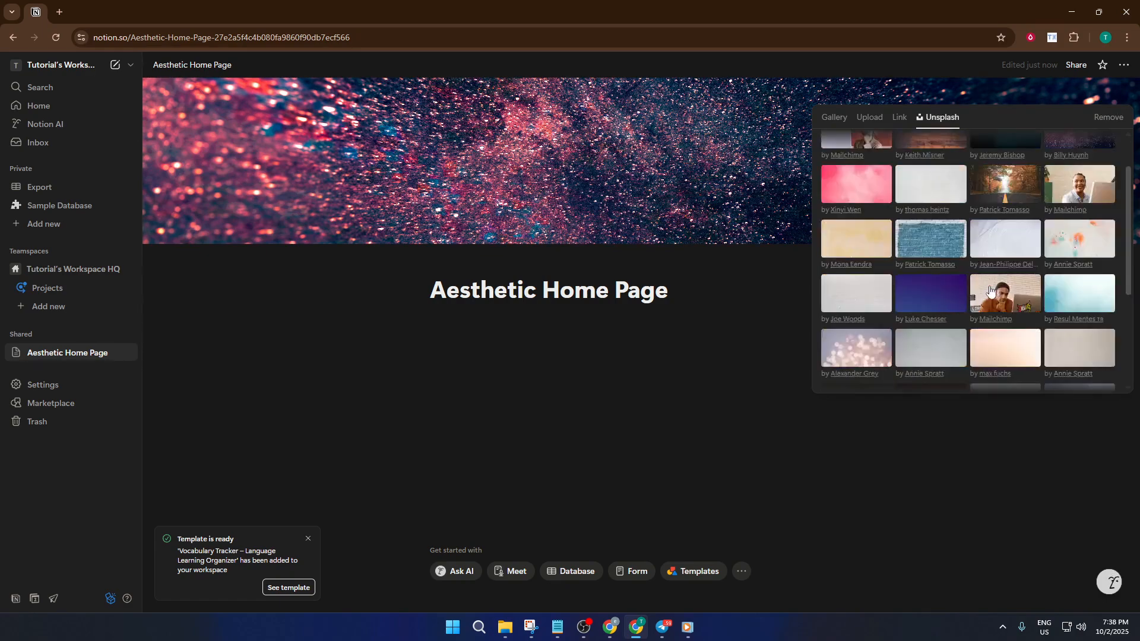
click(660, 172)
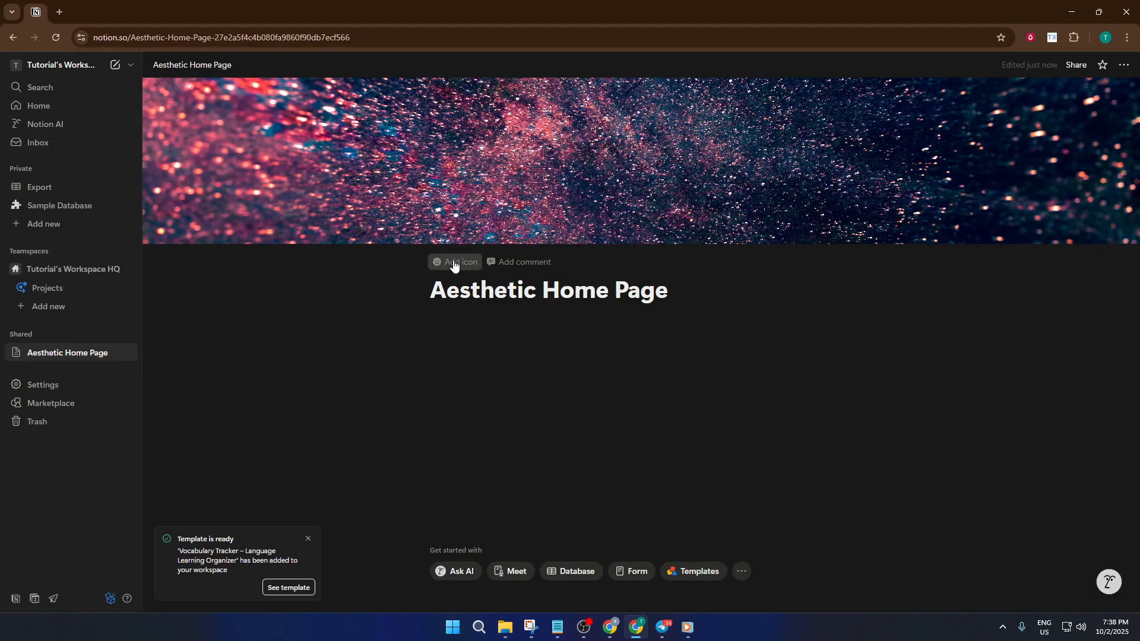
Give the page the sparkles emoji as its icon, found by filtering the emojis for "star"
click(453, 262)
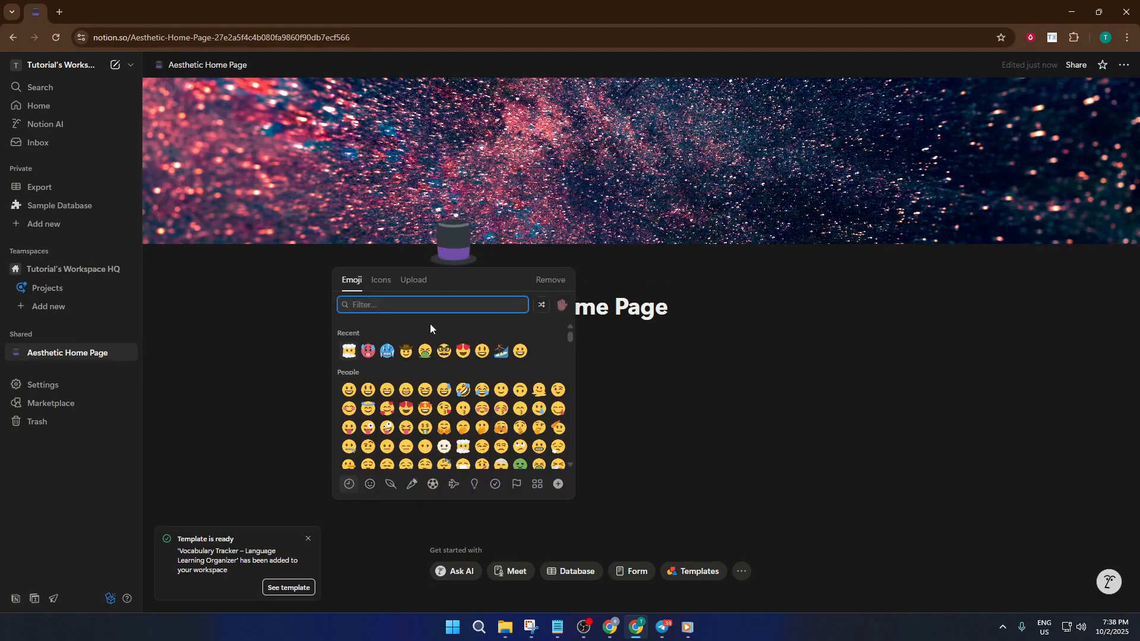
text(hat)
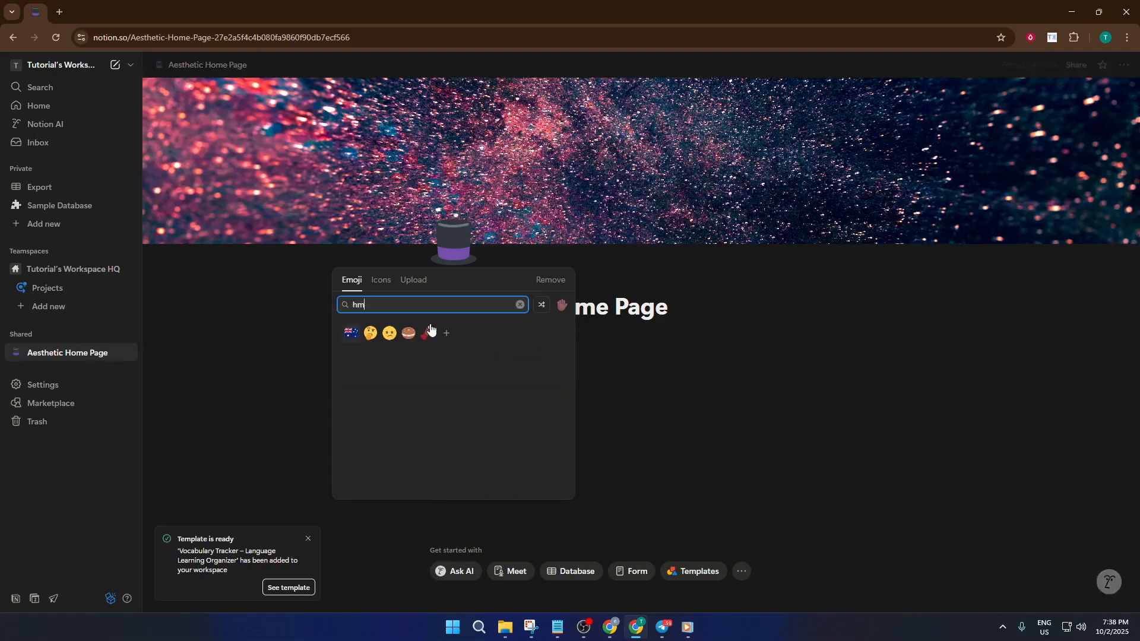
key(BackSpace)
key(BackSpace)
key(BackSpace)
text(star)
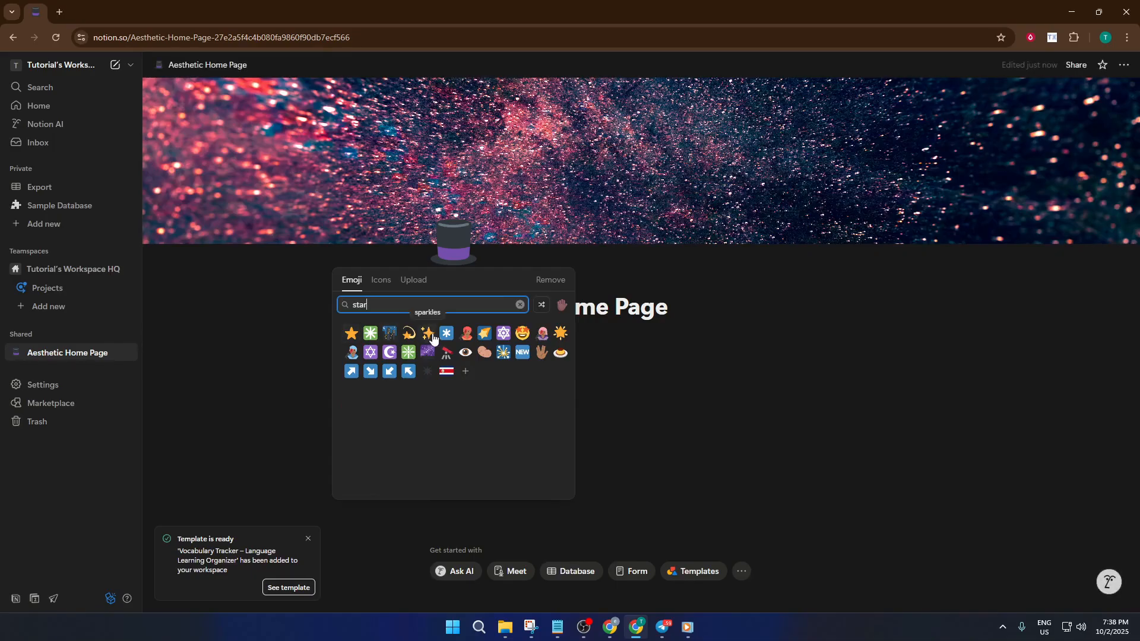
click(428, 334)
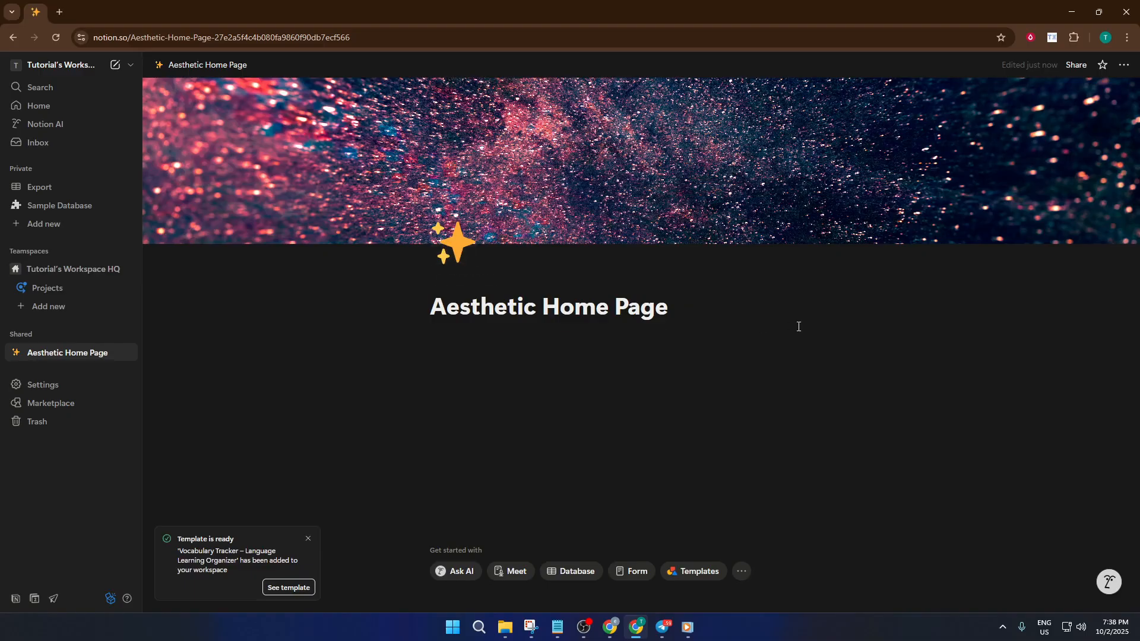
click(780, 354)
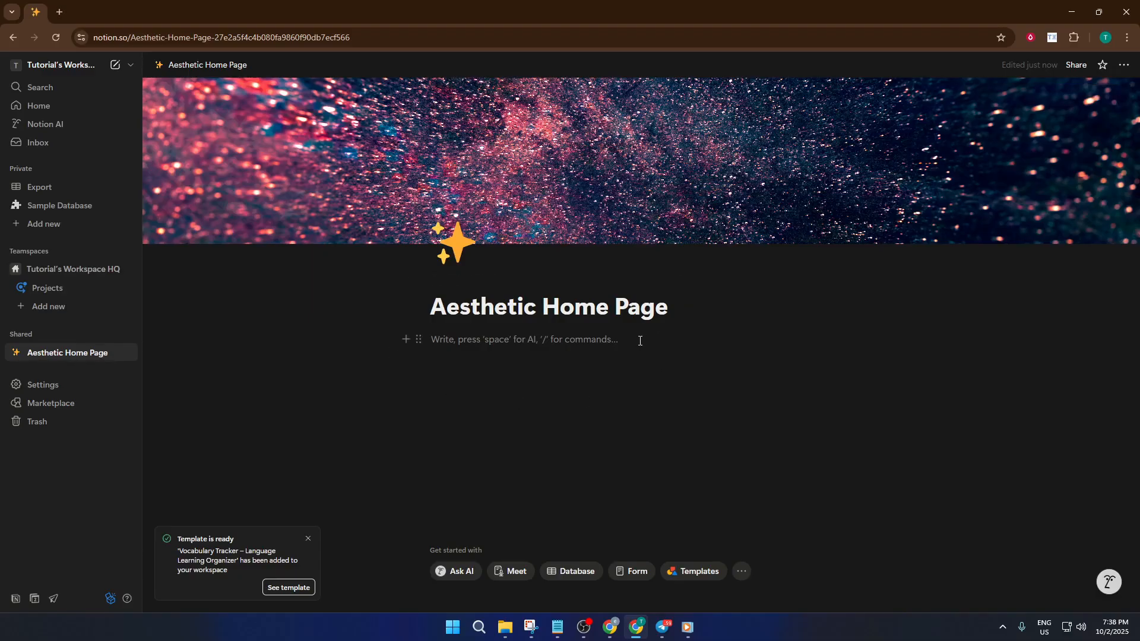
Insert a toggle list named "Navigation Menu" below the page title and expand it to write inside
click(502, 370)
text(/)
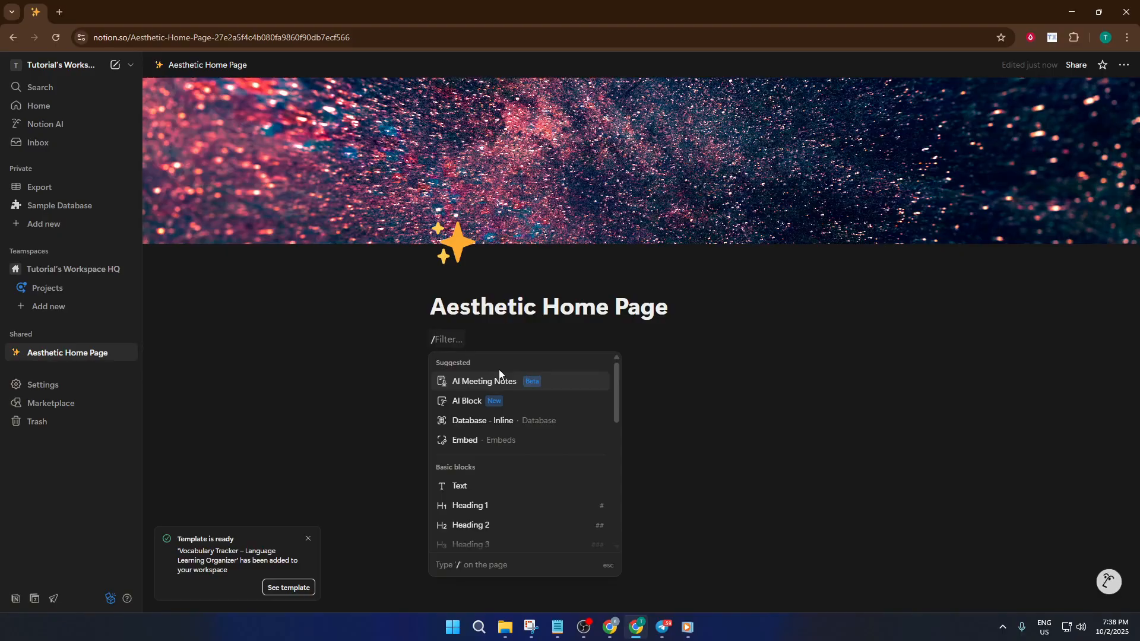
text(togg)
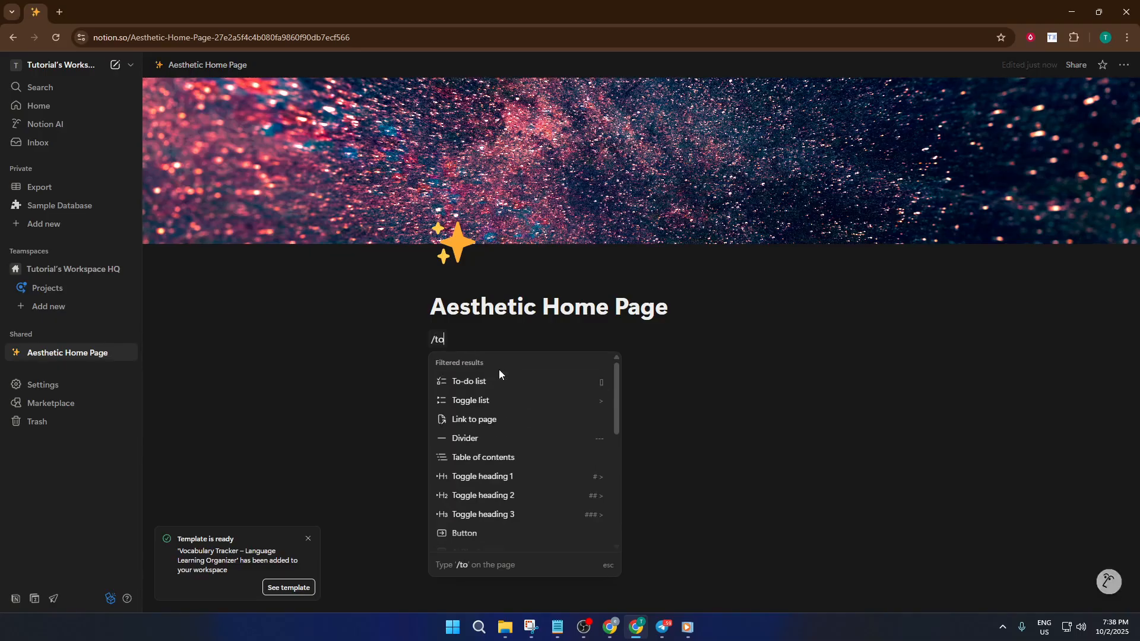
key(Return)
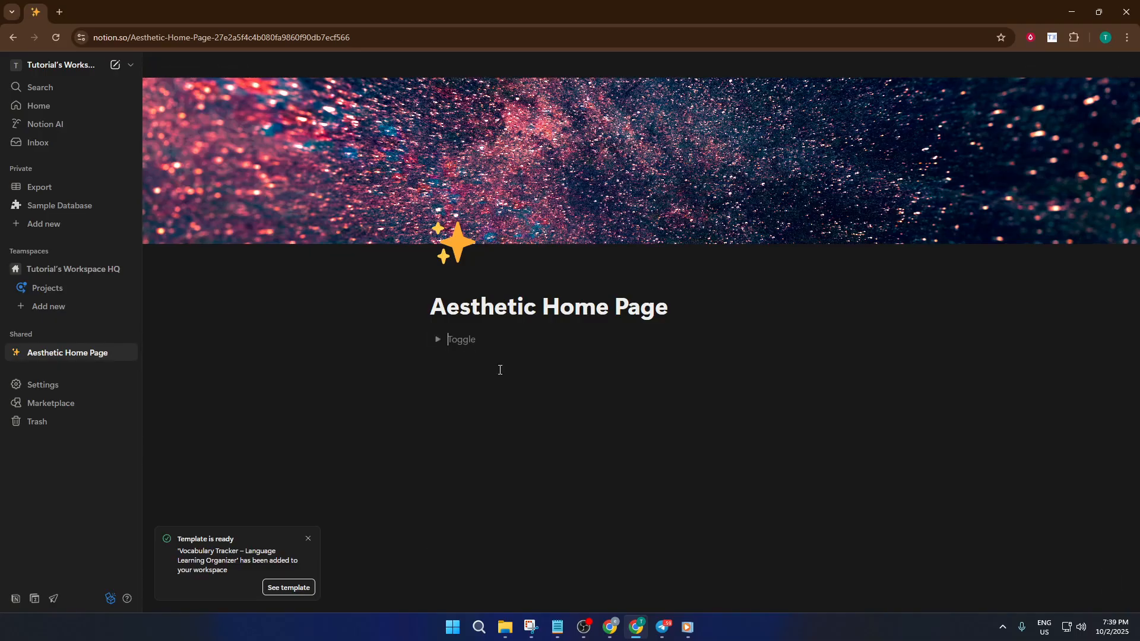
text(N)
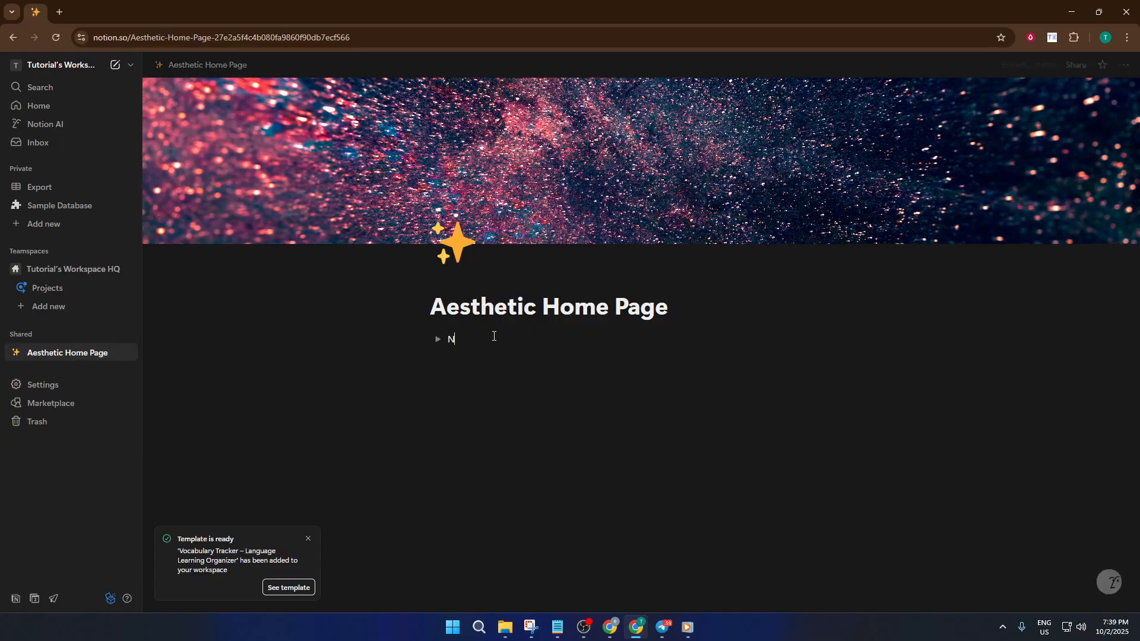
text(ab)
key(BackSpace)
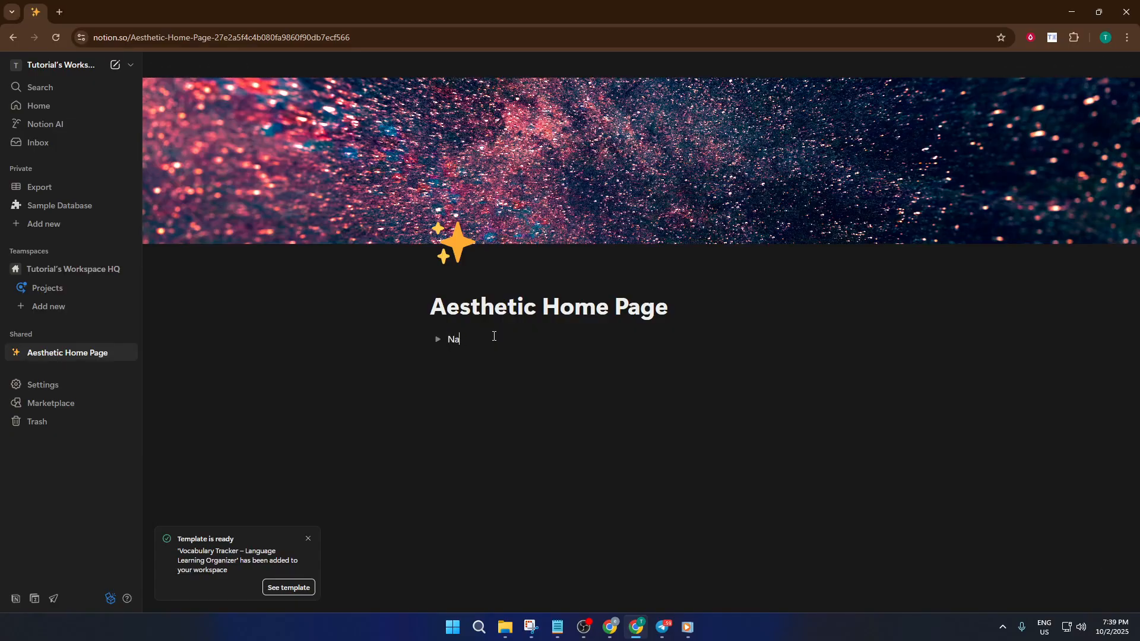
text(vigation Menu)
key(Escape)
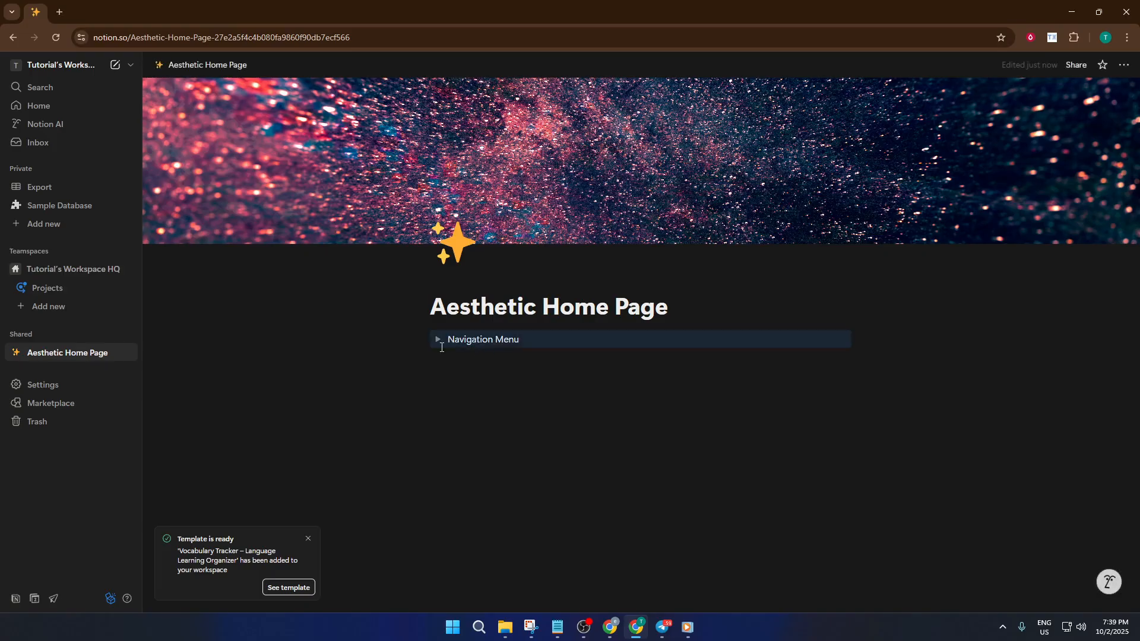
click(437, 340)
click(486, 360)
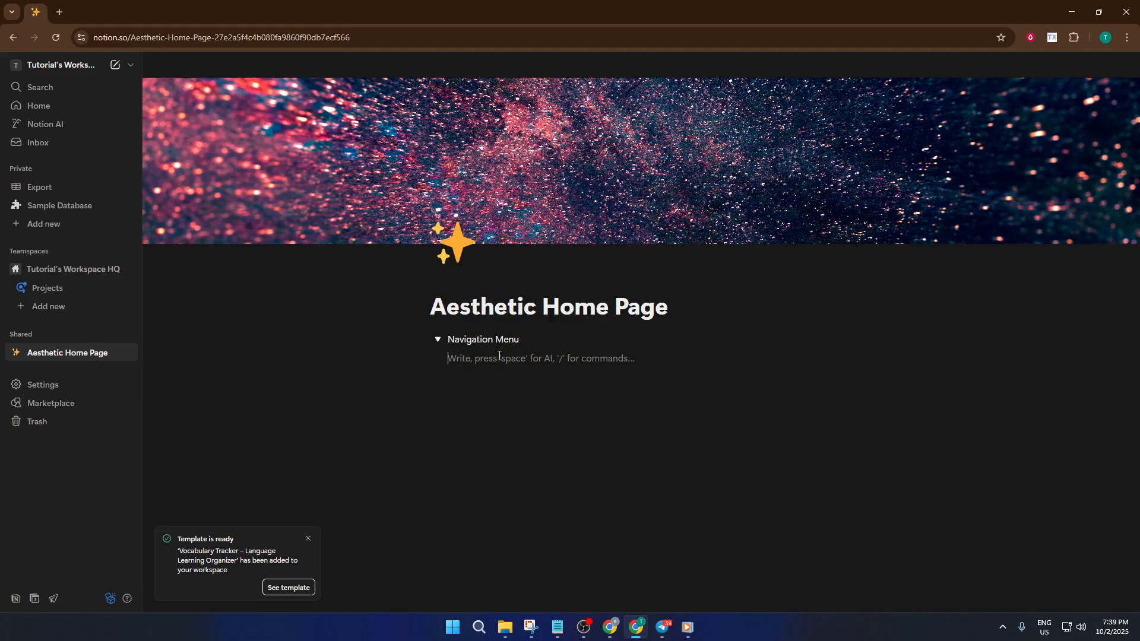
text(Home)
key(BackSpace)
key(BackSpace)
key(BackSpace)
key(BackSpace)
text(About)
key(BackSpace)
key(BackSpace)
key(BackSpace)
key(BackSpace)
key(BackSpace)
Create a subpage inside the Navigation Menu toggle and title it "About"
text(/p)
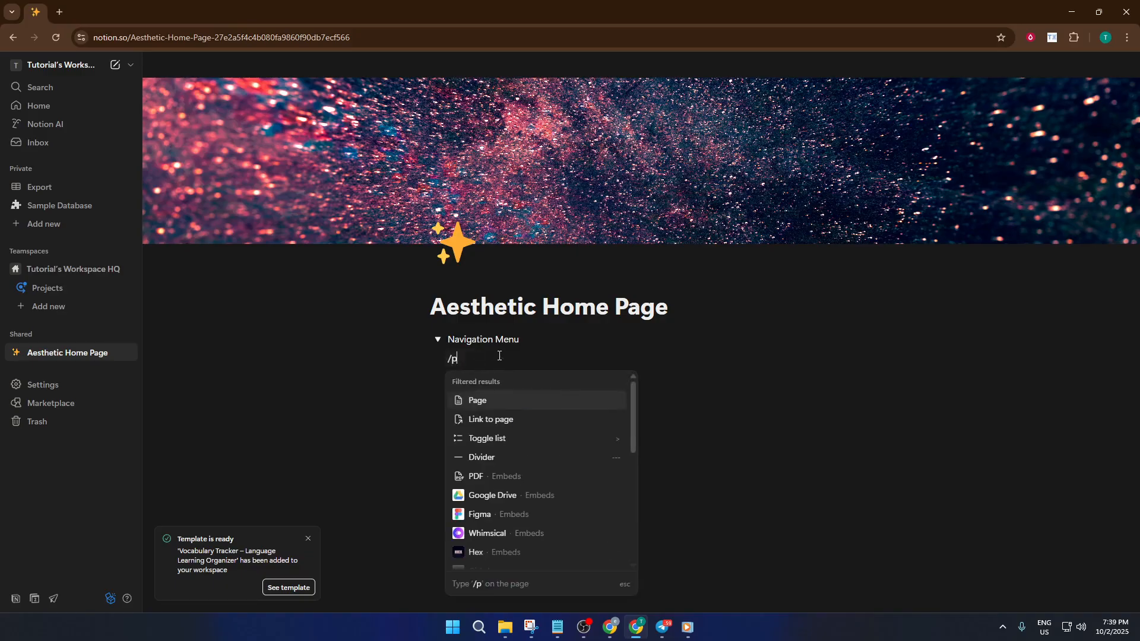
text(a)
key(Return)
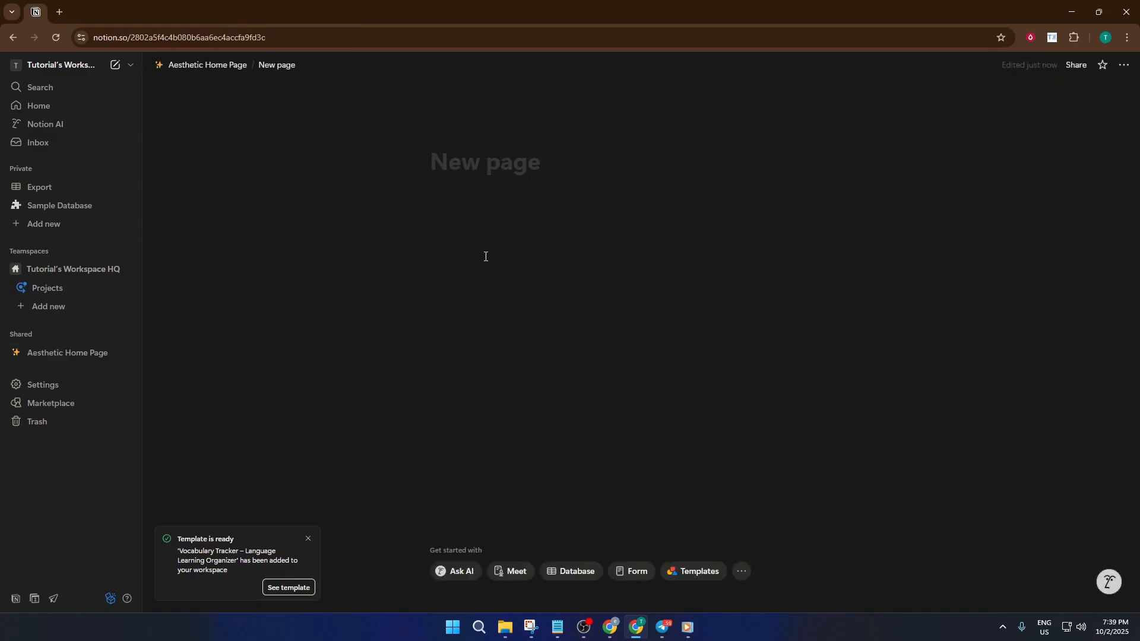
text(About)
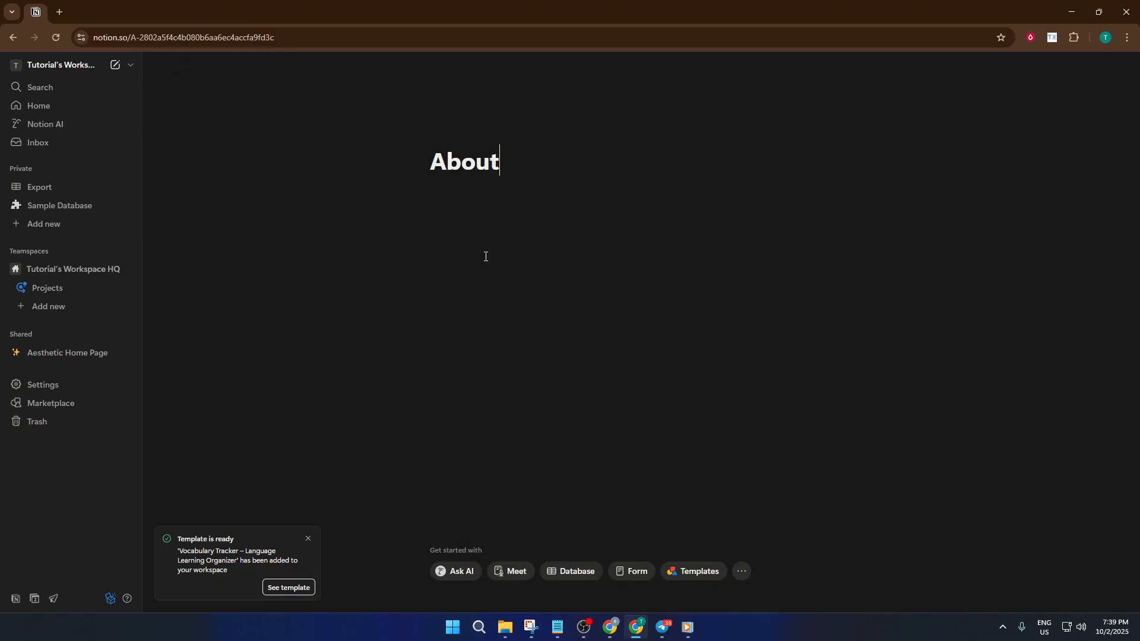
mouse_move(479, 138)
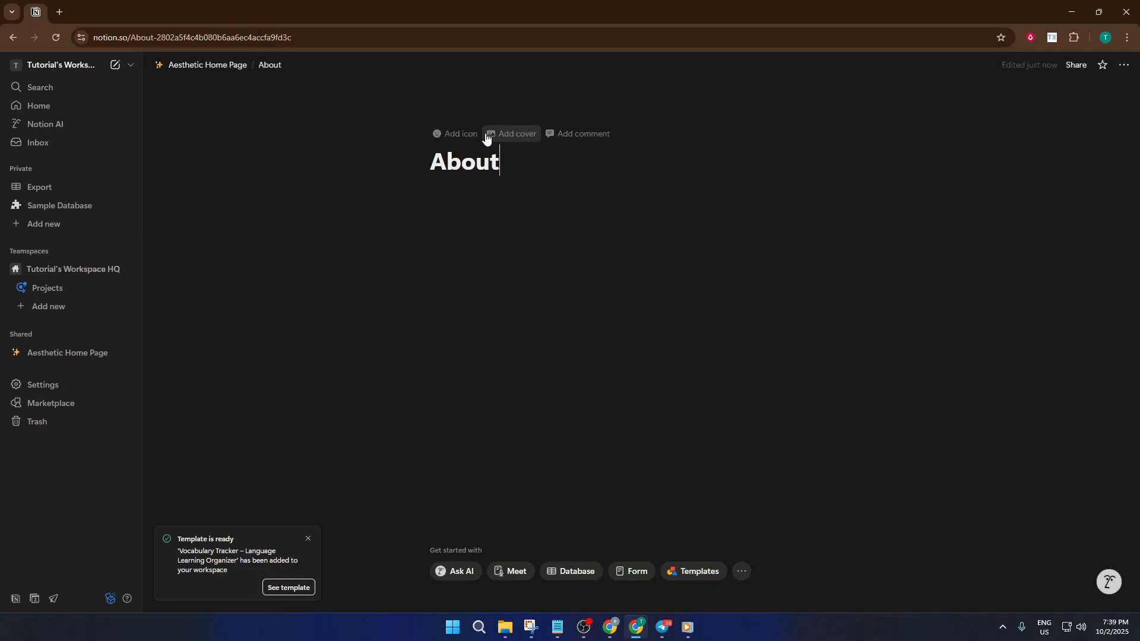
Add a cover to the About page and return to the Aesthetic Home Page
click(493, 135)
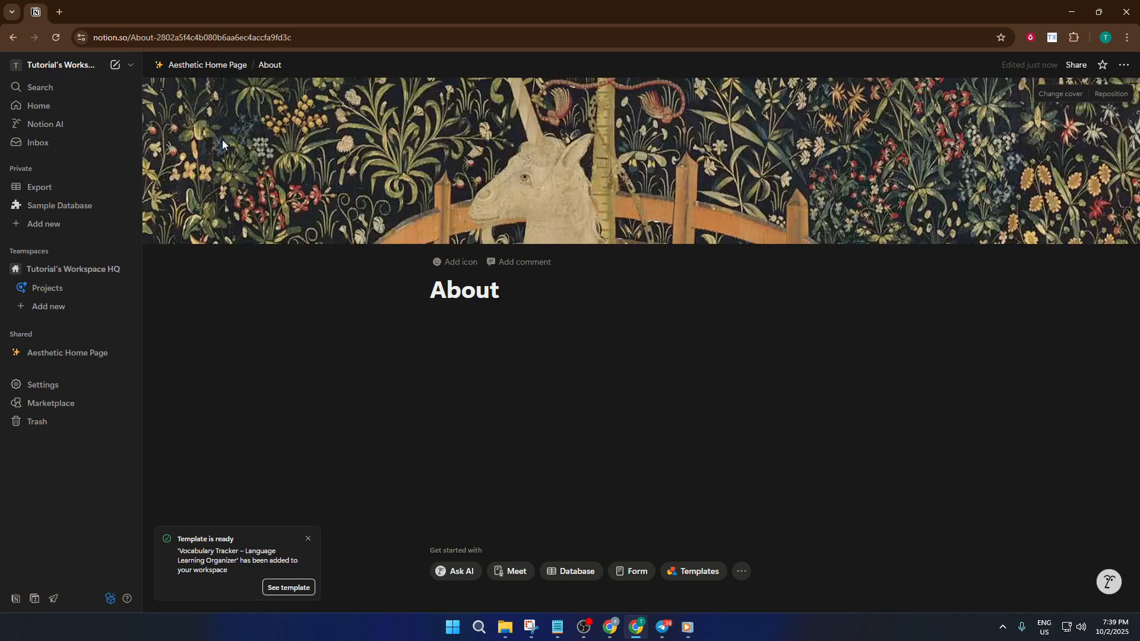
click(192, 66)
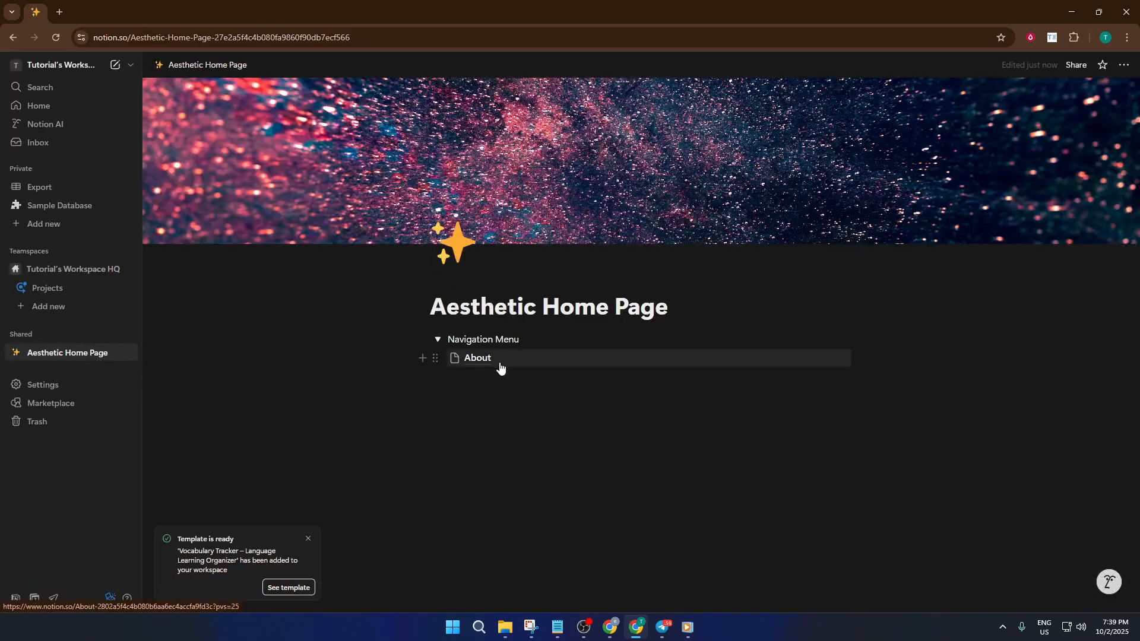
mouse_move(509, 366)
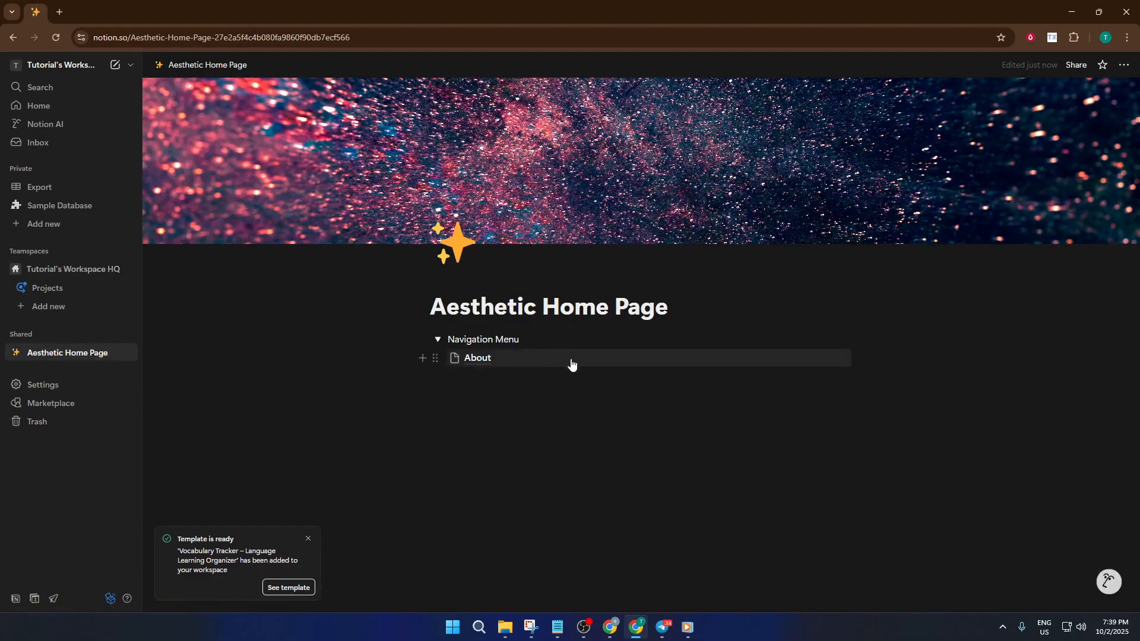
click(490, 420)
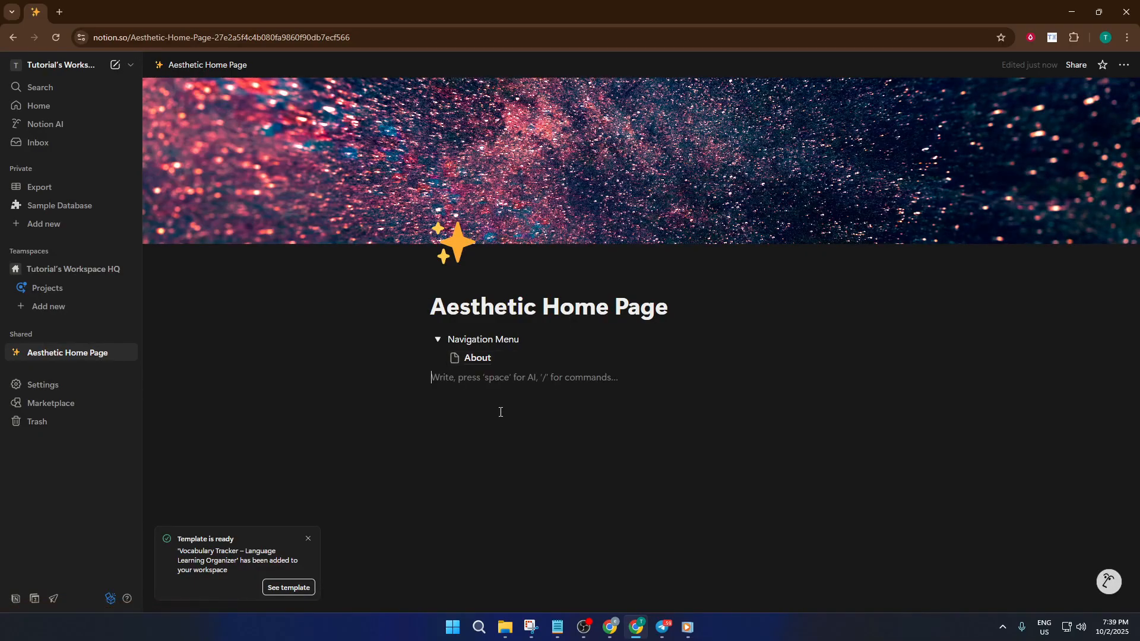
click(542, 365)
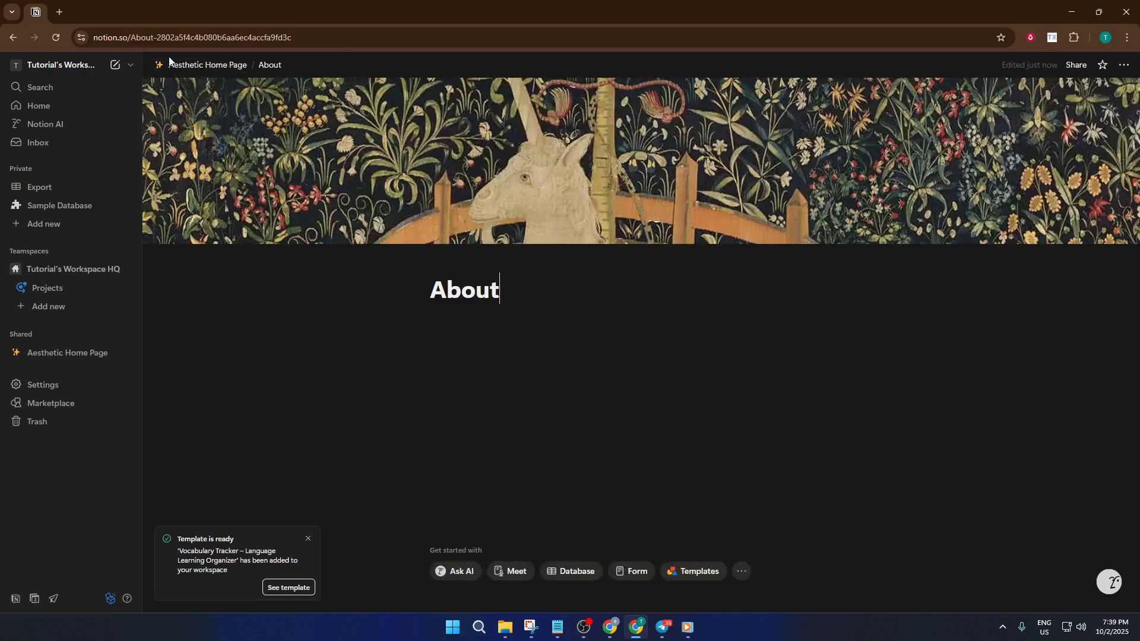
click(192, 68)
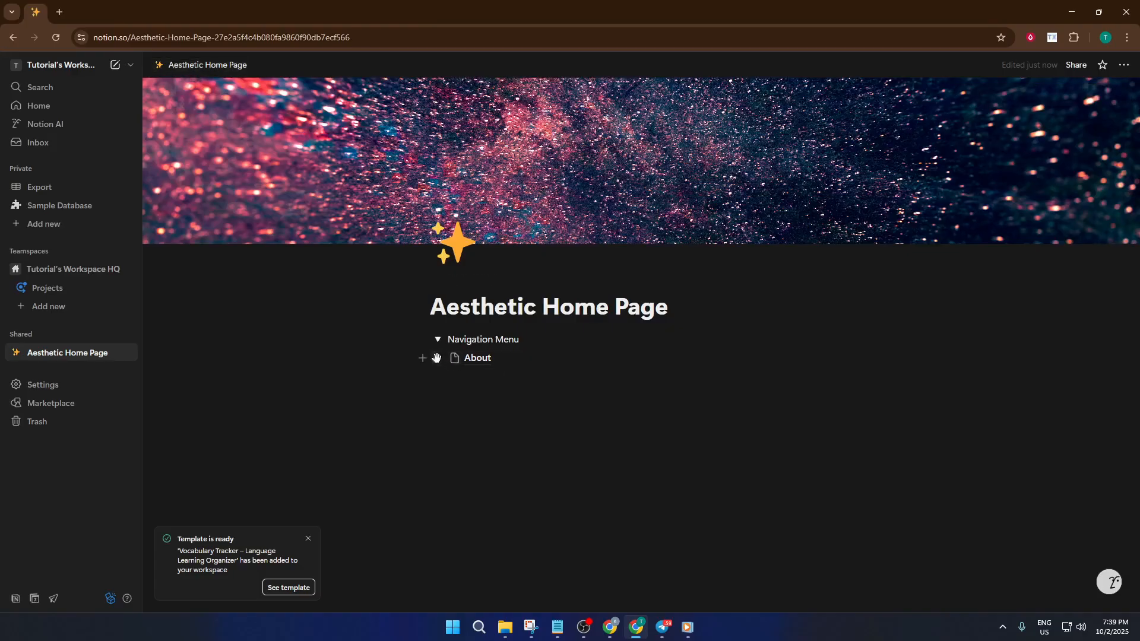
drag(435, 358, 471, 380)
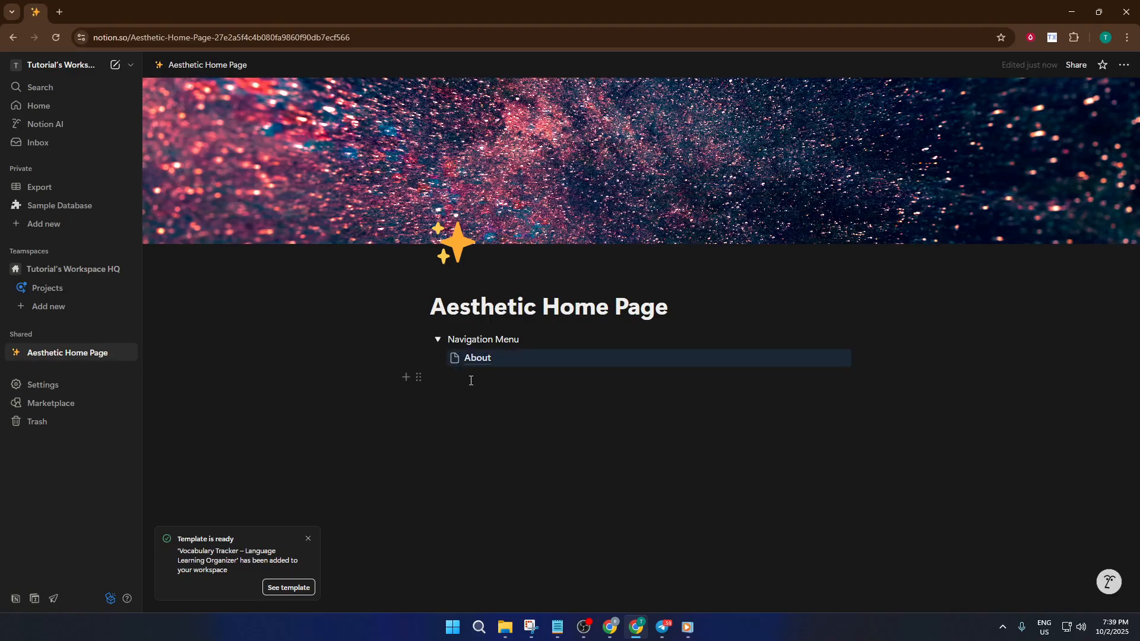
click(473, 379)
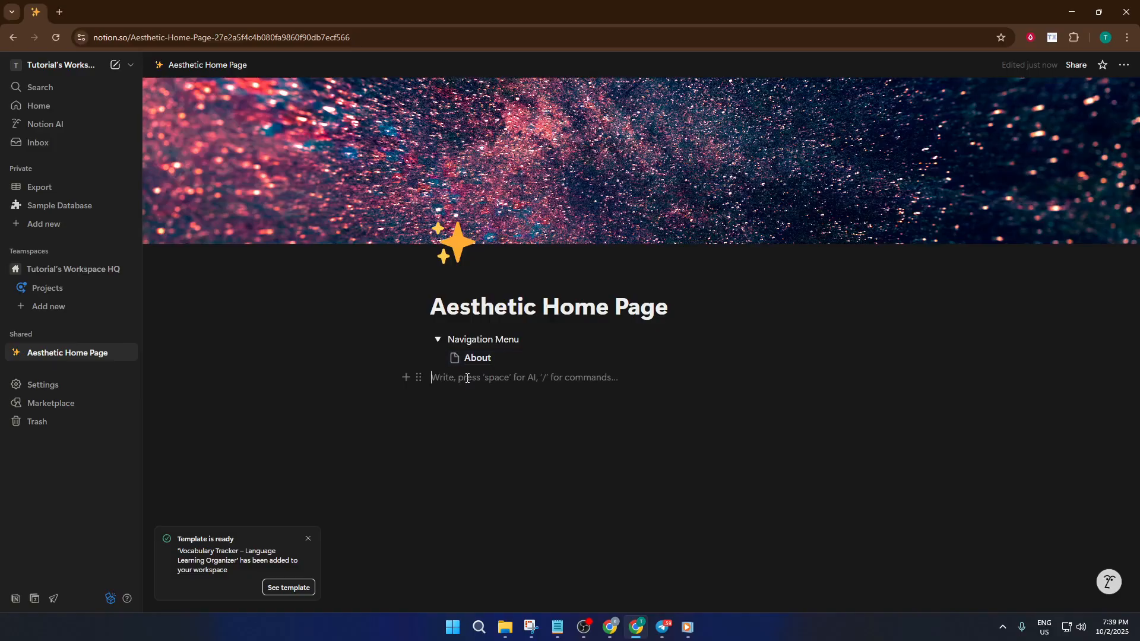
click(514, 360)
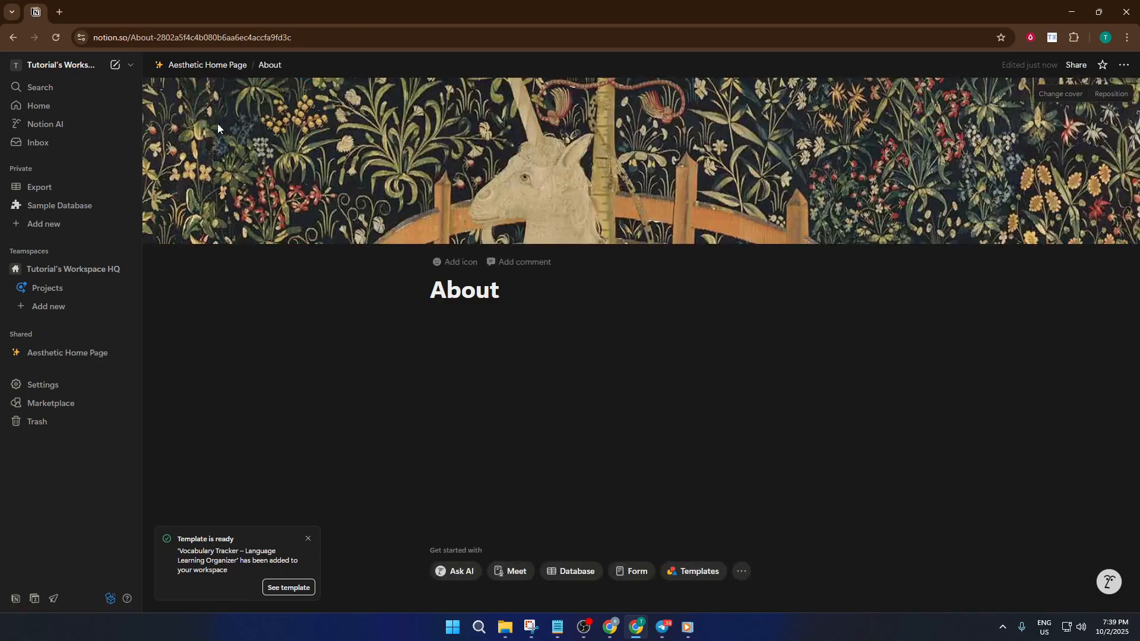
click(190, 67)
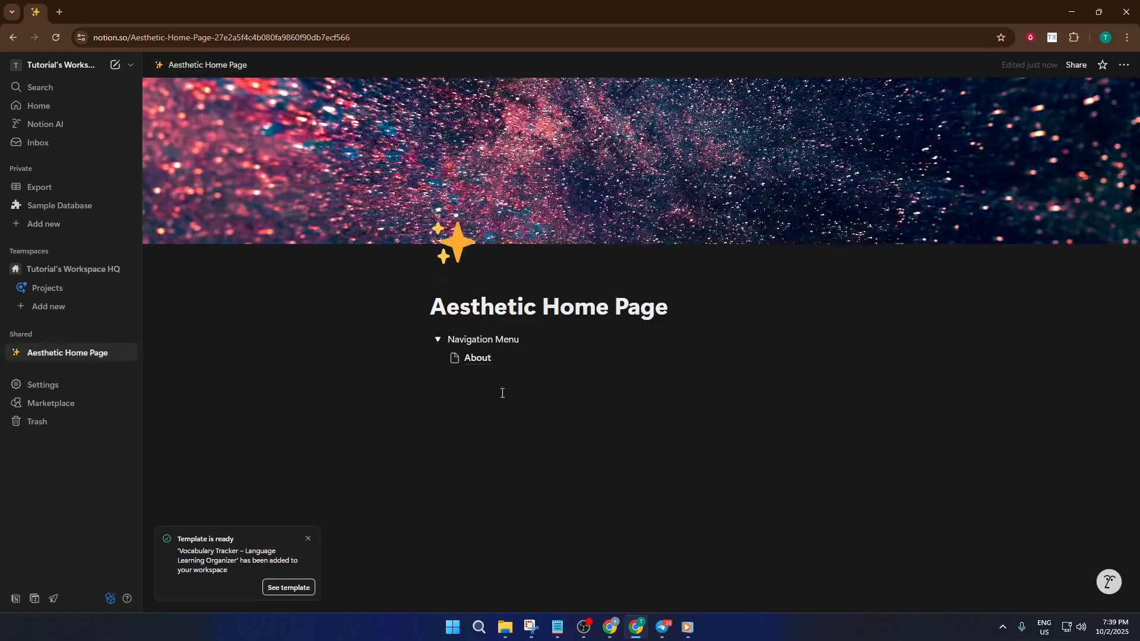
Insert a web bookmark block below the Navigation Menu toggle, leaving one empty line between them
click(468, 397)
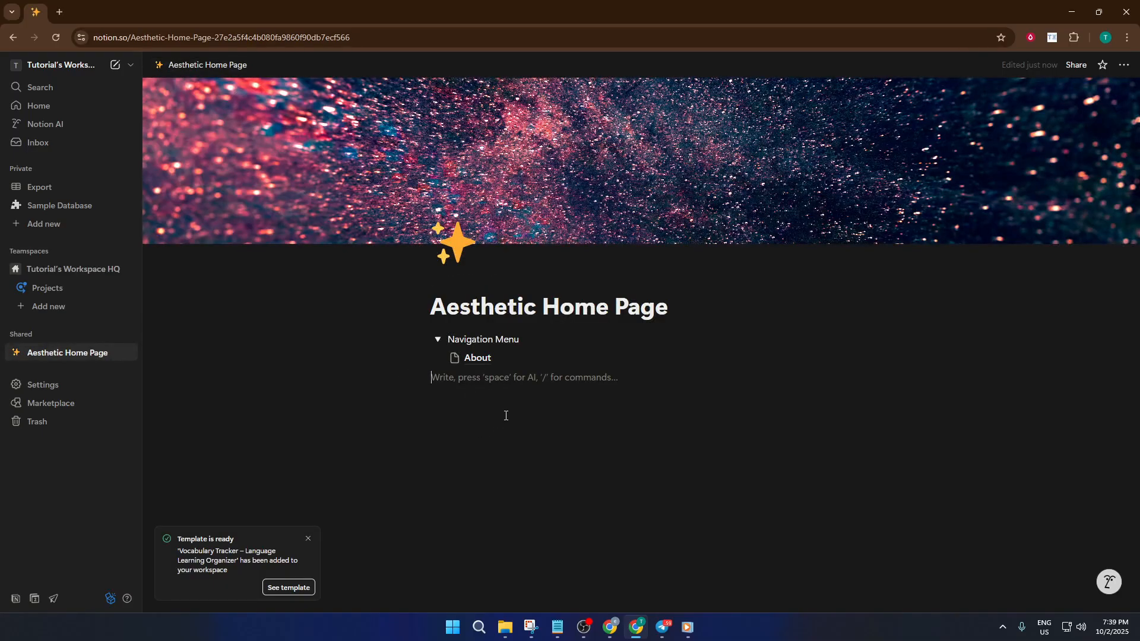
key(Return)
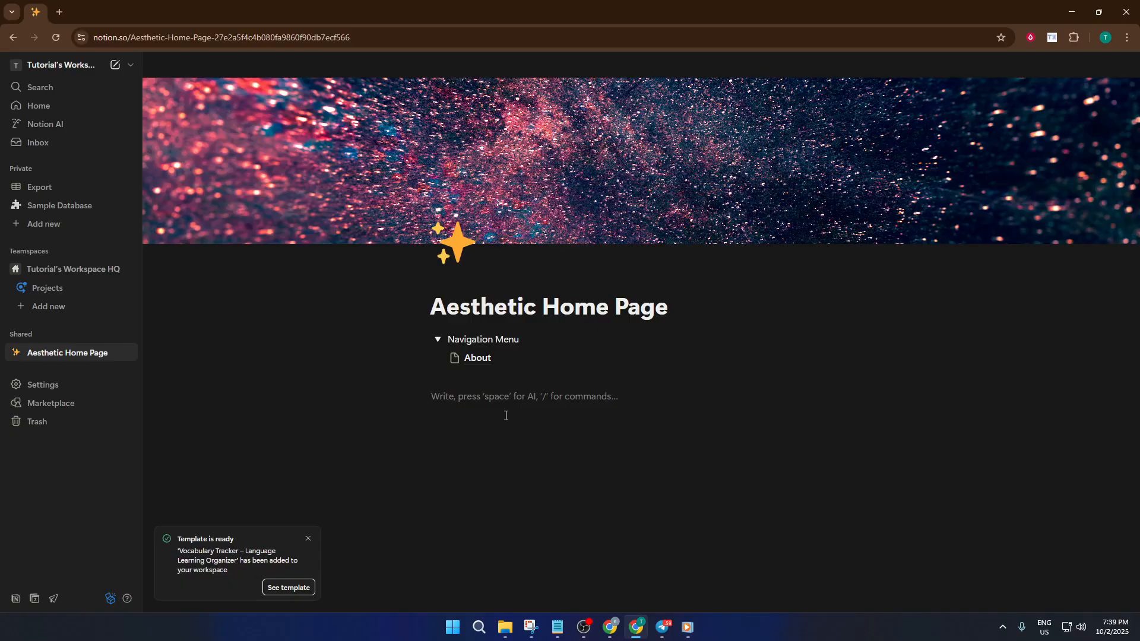
text(/)
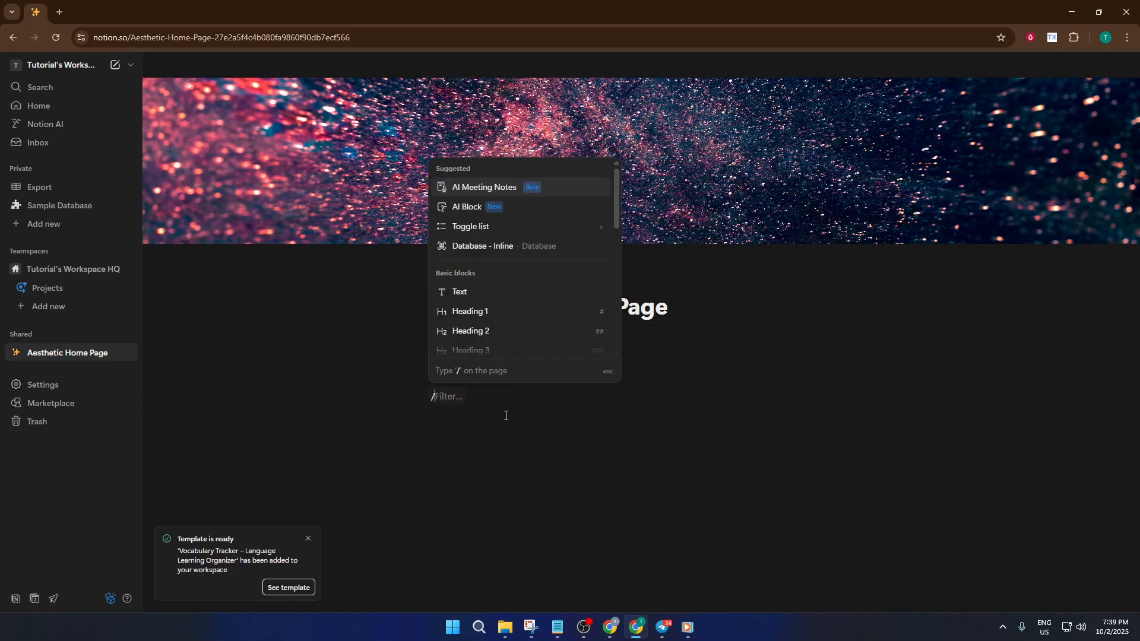
text(web)
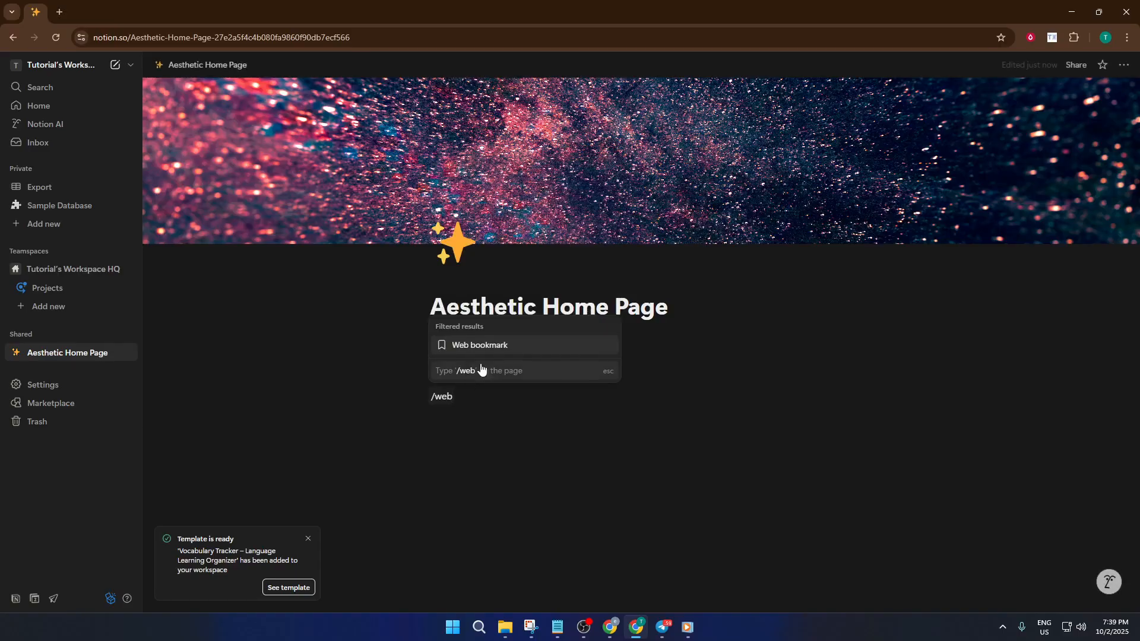
click(505, 345)
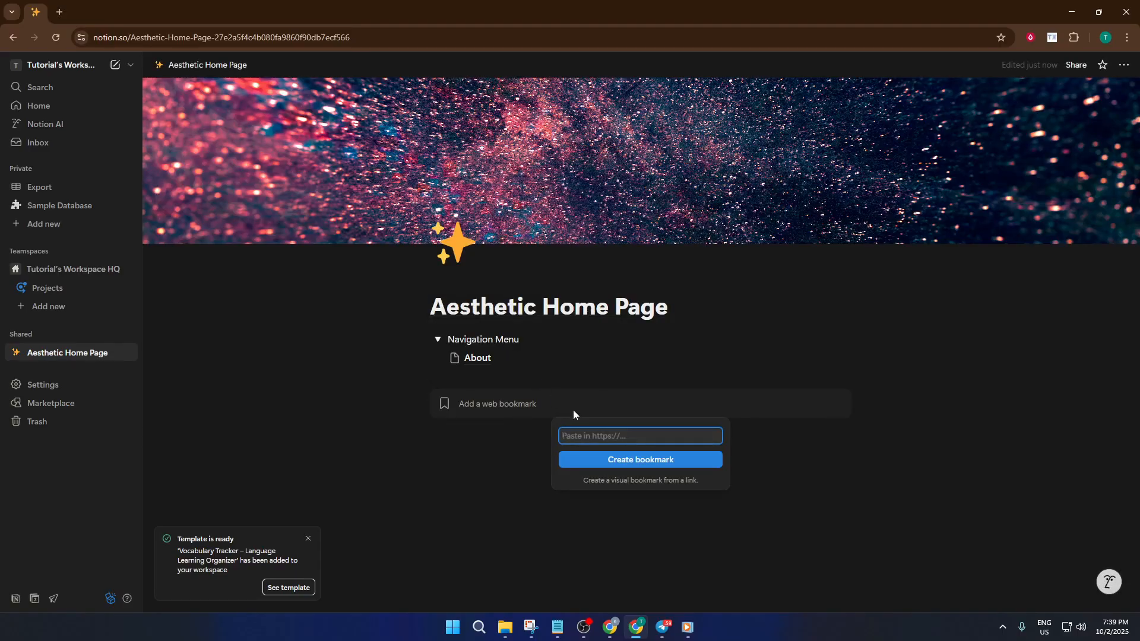
text(wiki)
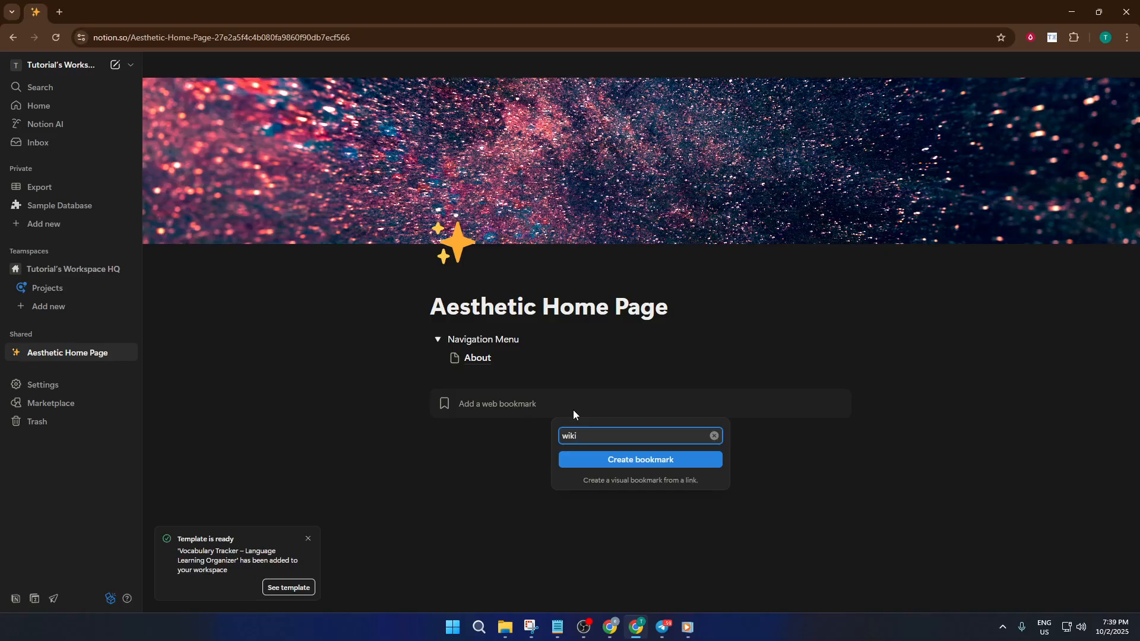
key(BackSpace)
key(BackSpace)
text(w)
text(ww.wikipedia.)
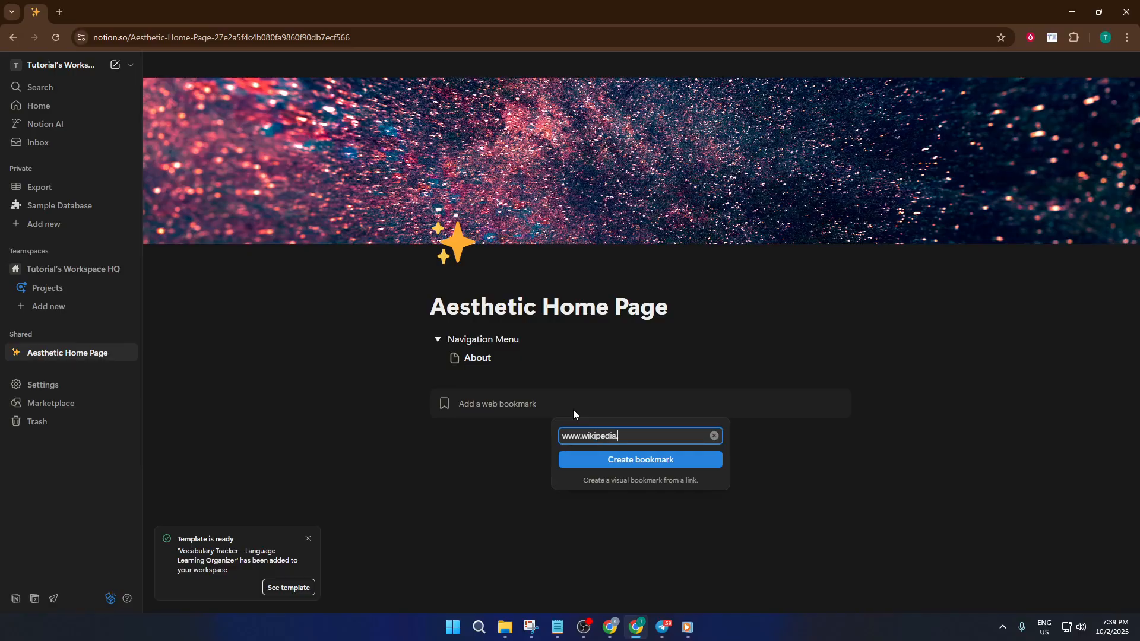